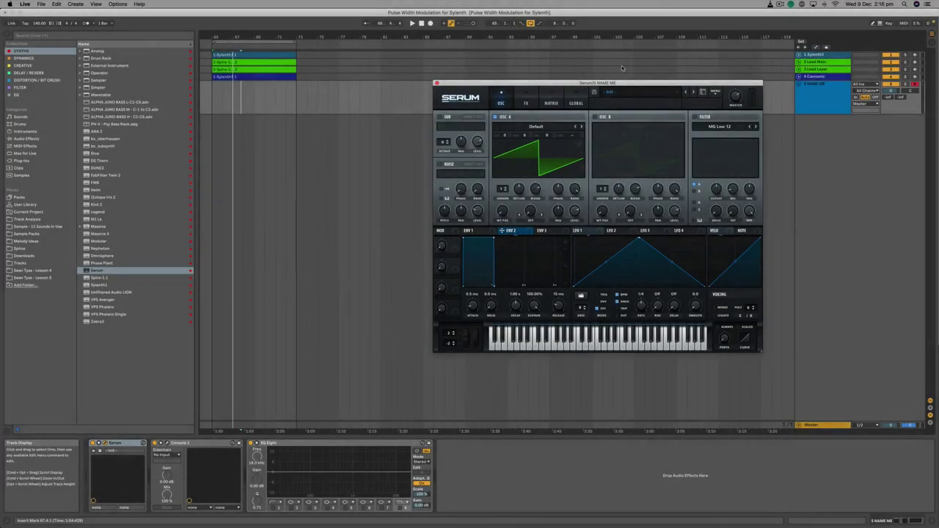
Copy the dark blue Sylenth1 clip onto the Serum track at bar 78 and play it through the initial patch.
drag(605, 83, 527, 93)
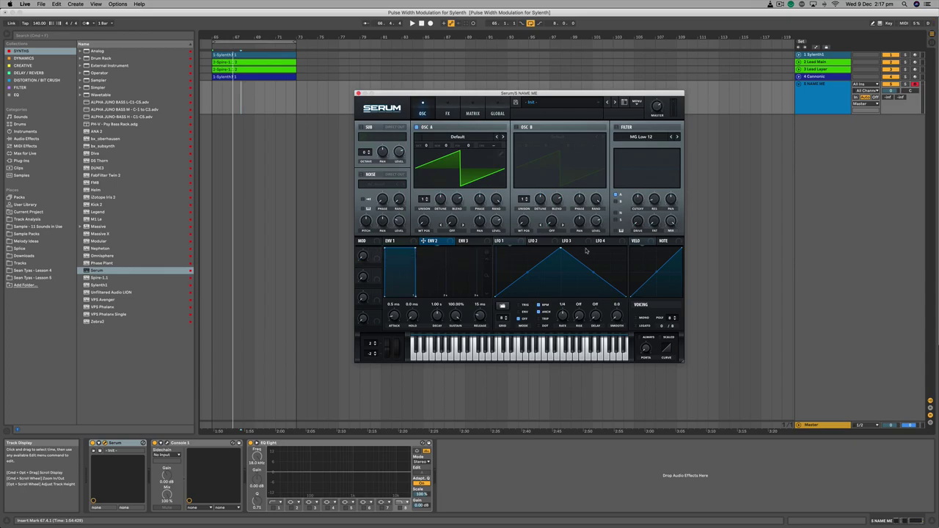
drag(259, 67, 378, 85)
key(space)
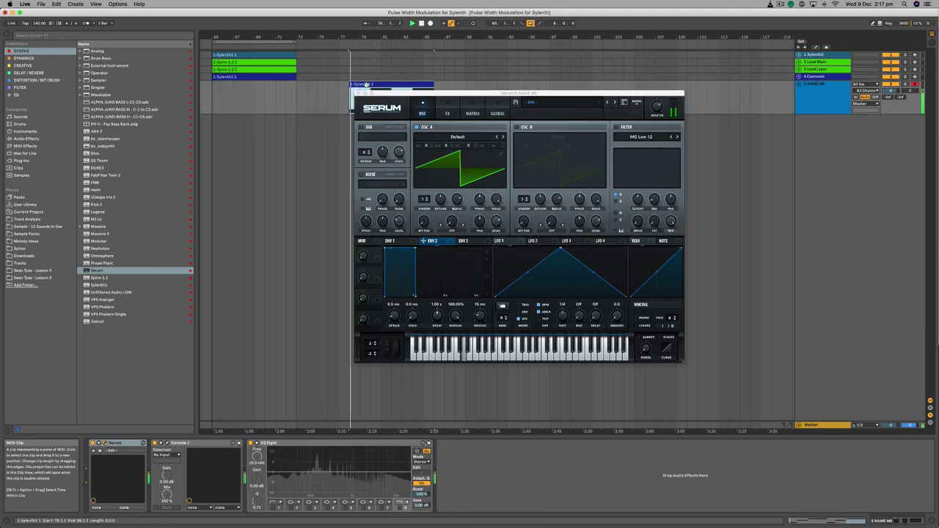
drag(386, 94, 312, 112)
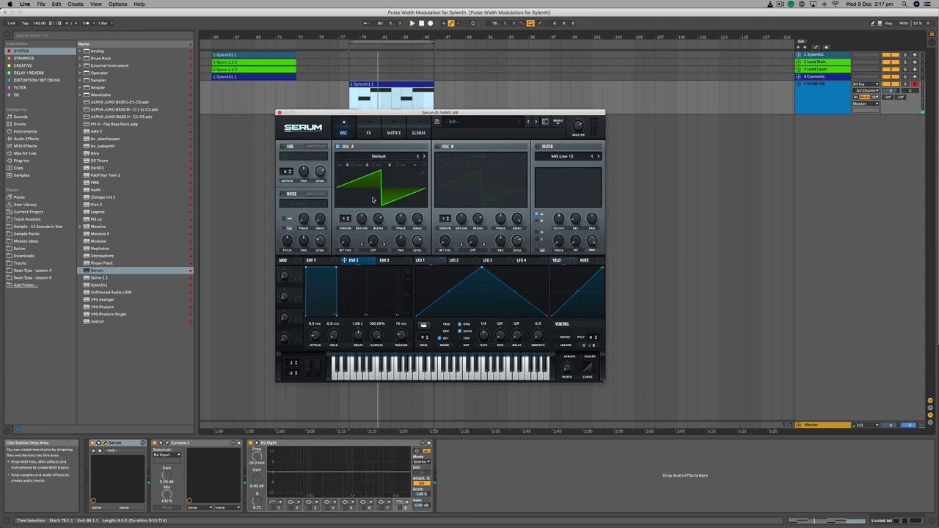
Set Env 1's attack to 167 ms and its release to 672 ms.
click(315, 260)
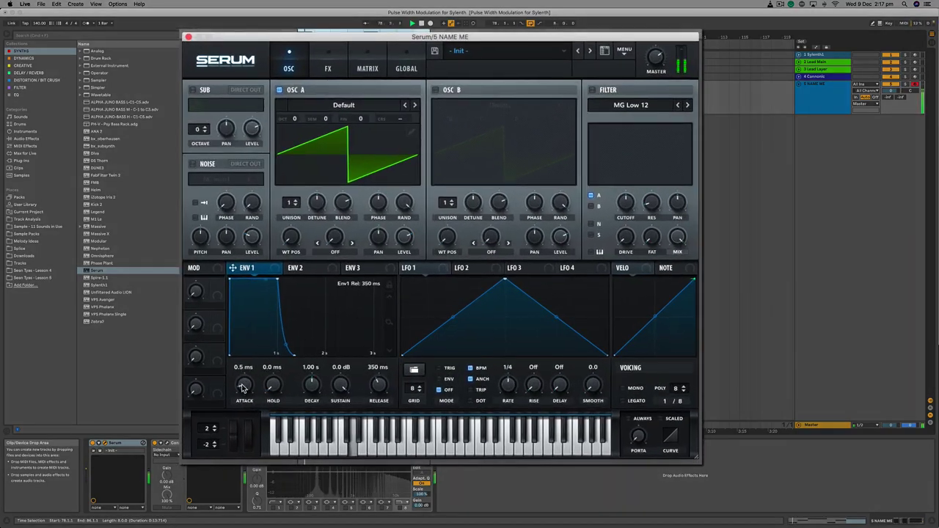
drag(315, 335, 319, 321)
drag(250, 365, 249, 363)
drag(377, 396, 378, 389)
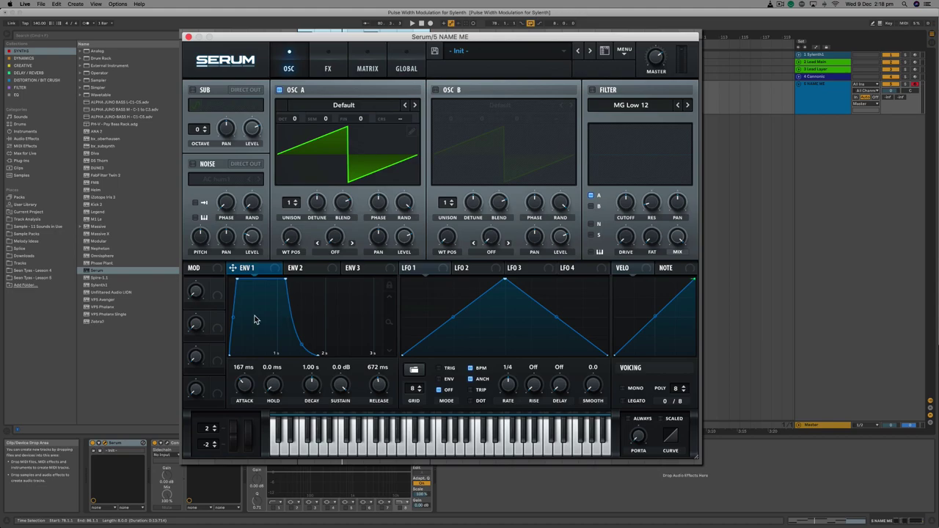
Assign Env 2 to Osc A's level with an amount of 56, set its attack to 1.05 s and play the clip.
click(310, 268)
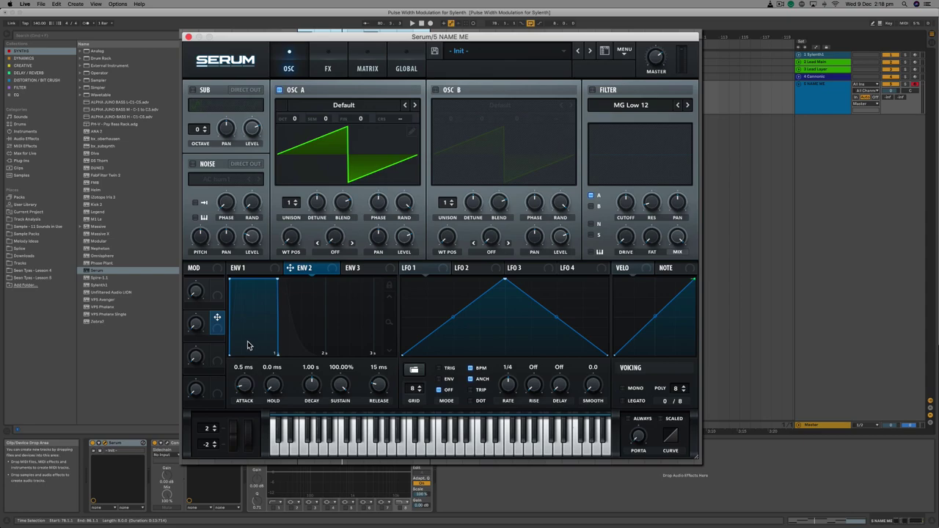
drag(291, 268, 403, 238)
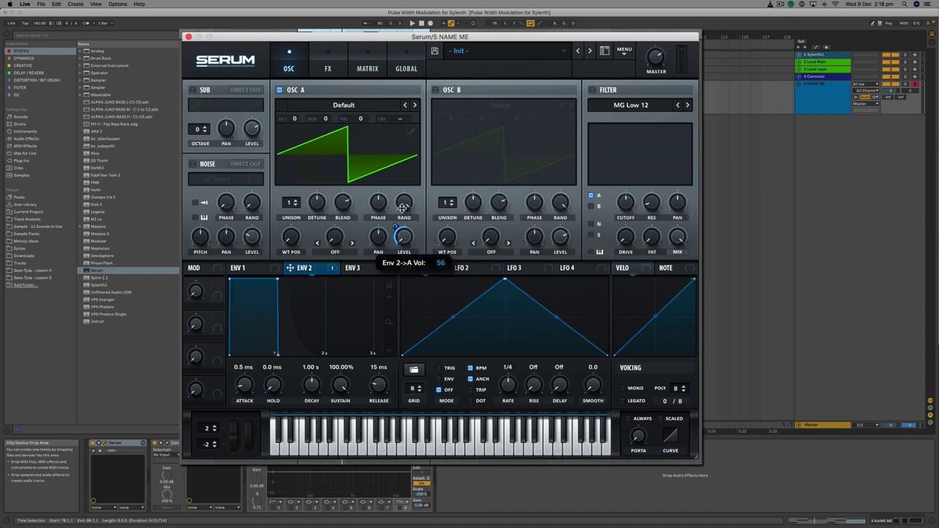
drag(245, 385, 280, 312)
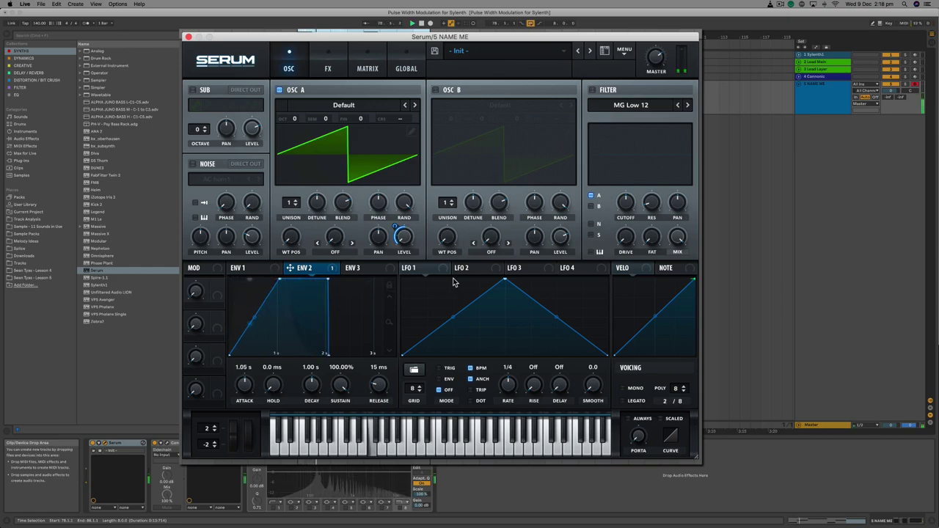
key(space)
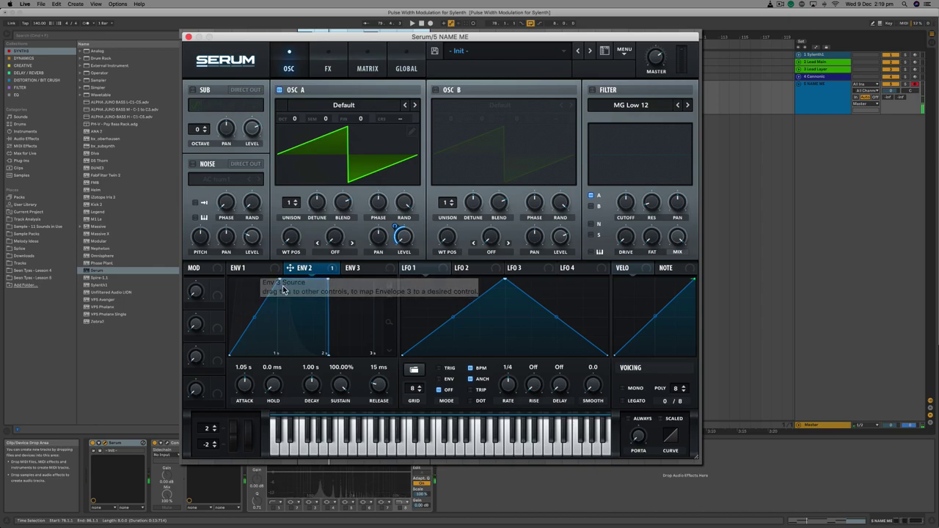
drag(404, 217, 406, 230)
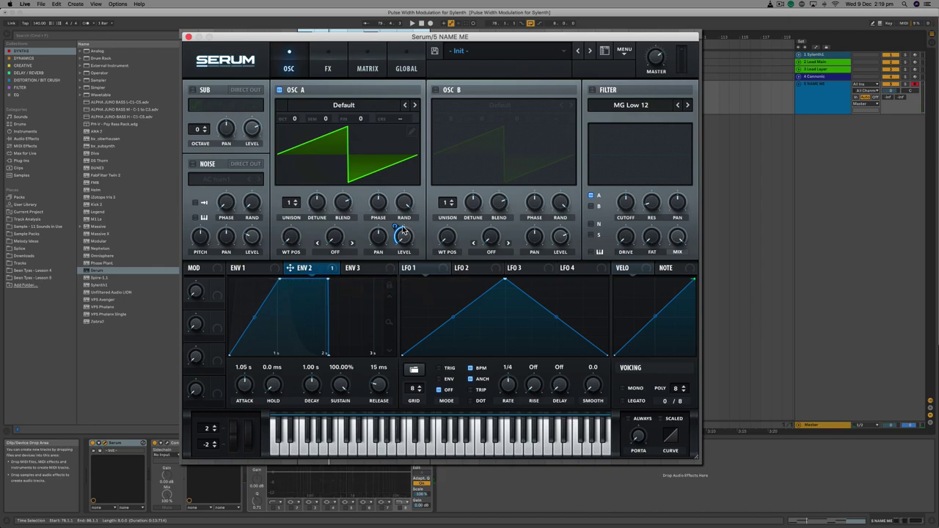
Shape Env 2 with a 642 ms attack, 996 ms decay, 69.70% sustain and 371 ms release.
click(244, 269)
click(295, 268)
click(250, 270)
click(304, 270)
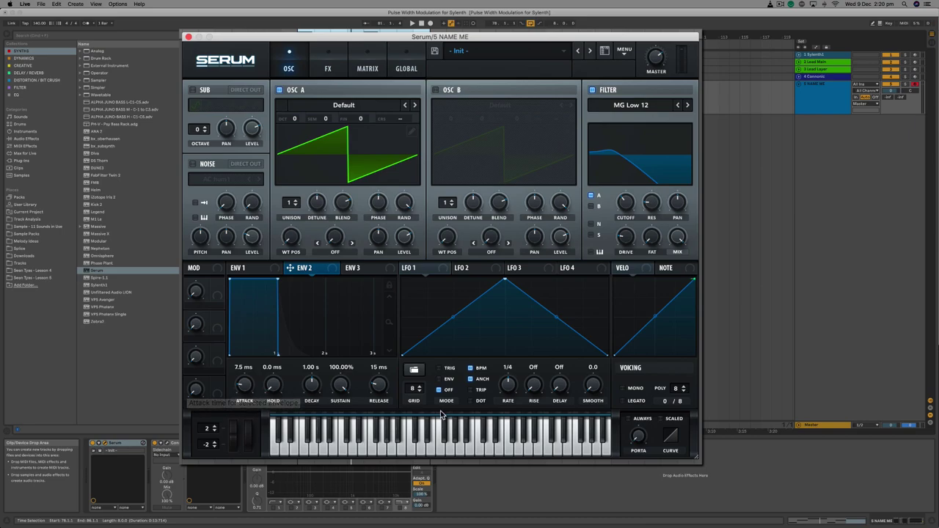
drag(242, 387, 243, 383)
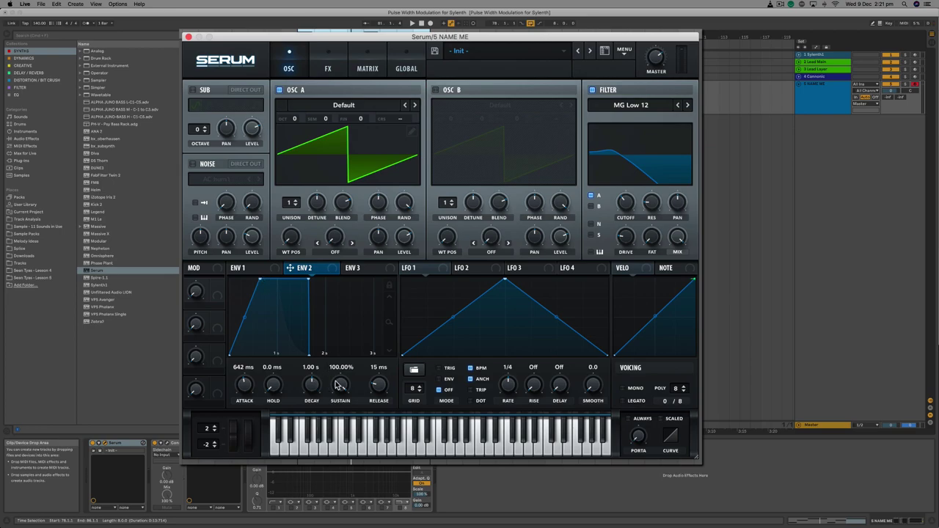
drag(314, 385, 315, 385)
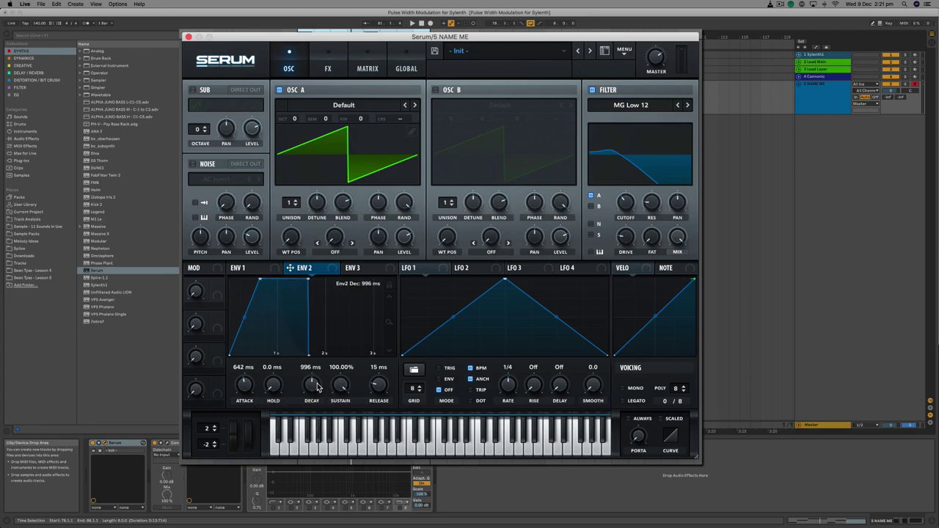
drag(340, 386, 340, 419)
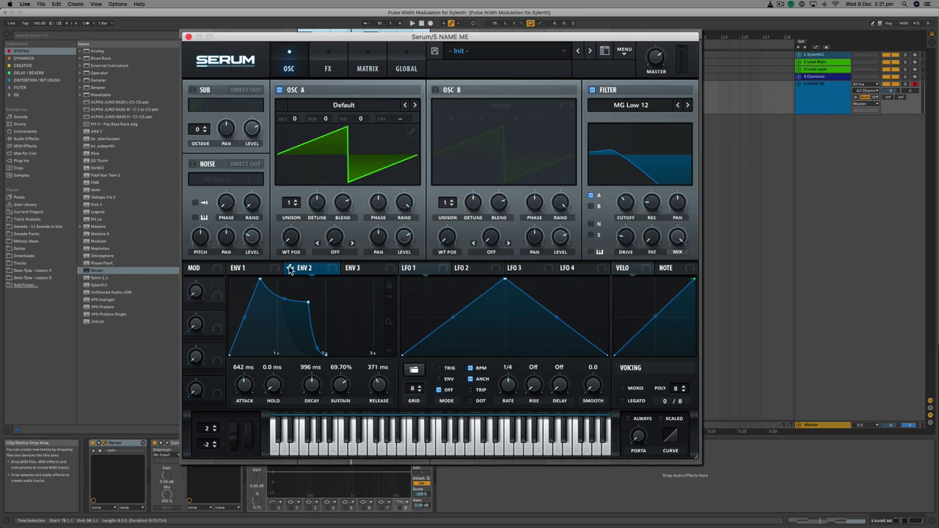
mouse_move(296, 268)
mouse_down()
mouse_move(562, 227)
mouse_move(299, 270)
mouse_up()
mouse_move(626, 211)
mouse_down()
mouse_move(634, 182)
mouse_move(609, 195)
mouse_move(625, 189)
mouse_move(617, 203)
mouse_up()
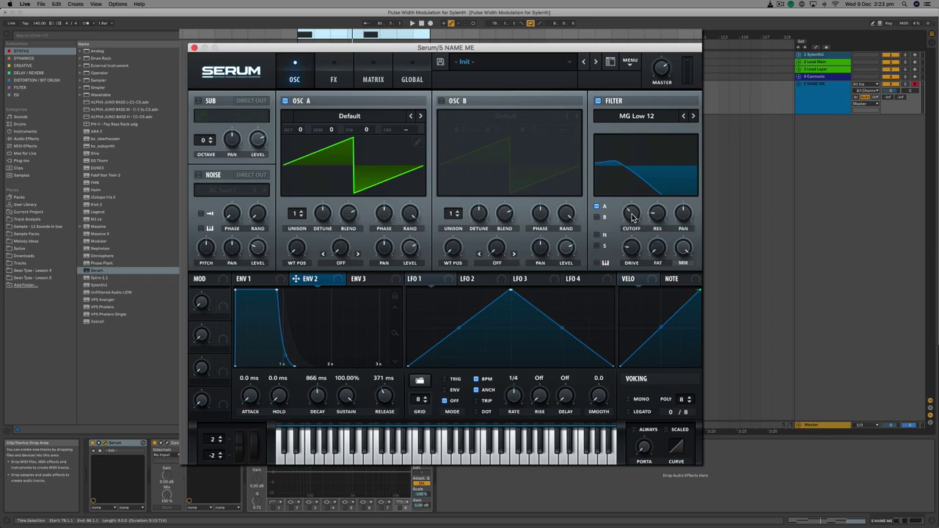
Raise the filter cutoff and set Env 2's attack to 973 ms, decay to 863 ms, sustain to 0% and release to 311 ms.
mouse_move(633, 217)
mouse_move(632, 218)
mouse_down()
mouse_move(645, 189)
mouse_move(632, 212)
mouse_up()
drag(242, 400, 268, 358)
drag(632, 218, 639, 213)
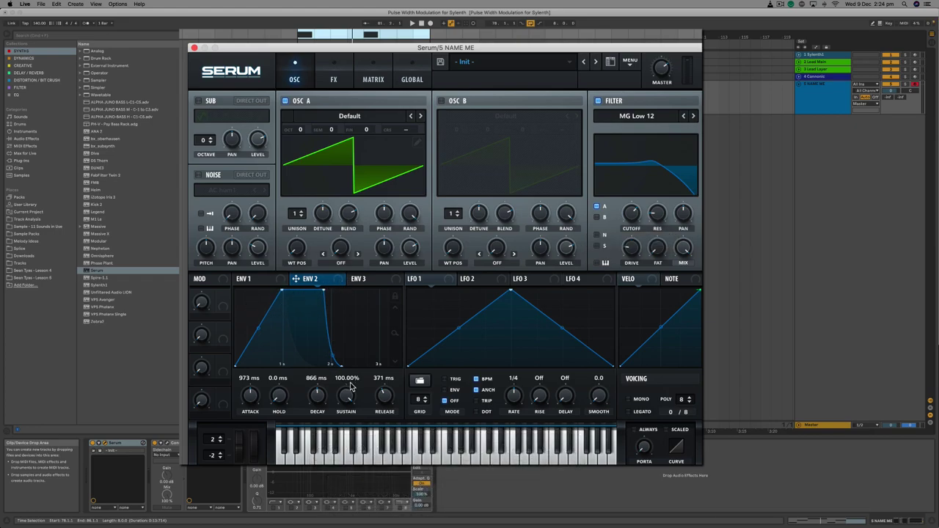
drag(347, 400, 346, 448)
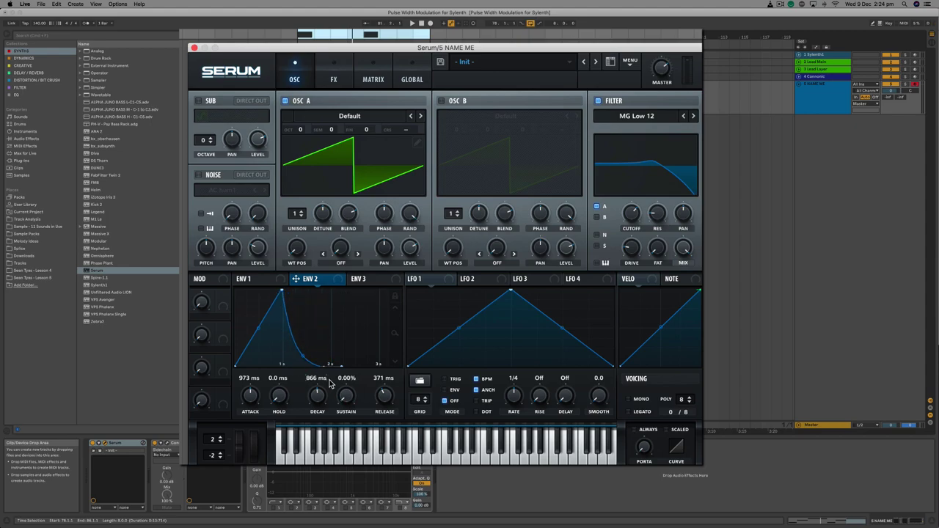
drag(322, 396, 319, 399)
mouse_move(385, 406)
mouse_down()
mouse_move(381, 433)
mouse_move(389, 396)
mouse_up()
Assign Env 2 to the filter cutoff and play the clip to hear the modulation.
drag(295, 279, 627, 258)
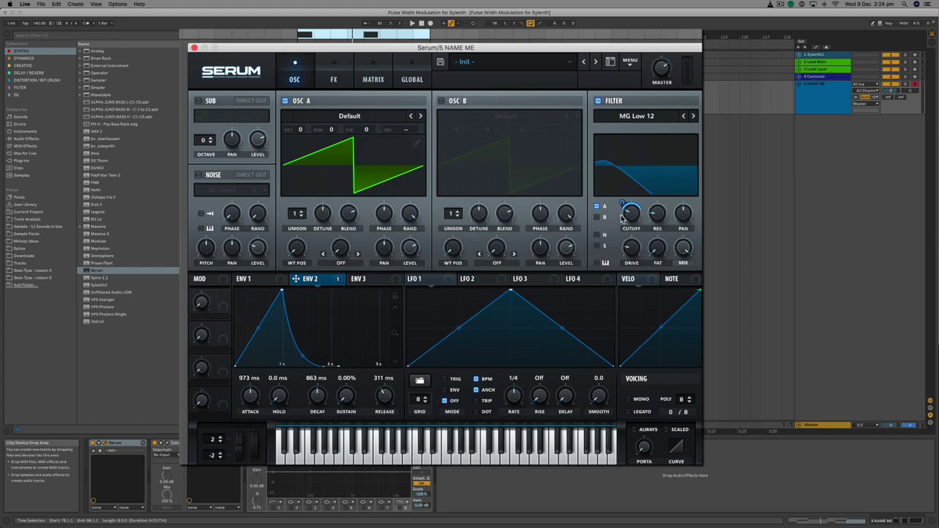
mouse_move(640, 213)
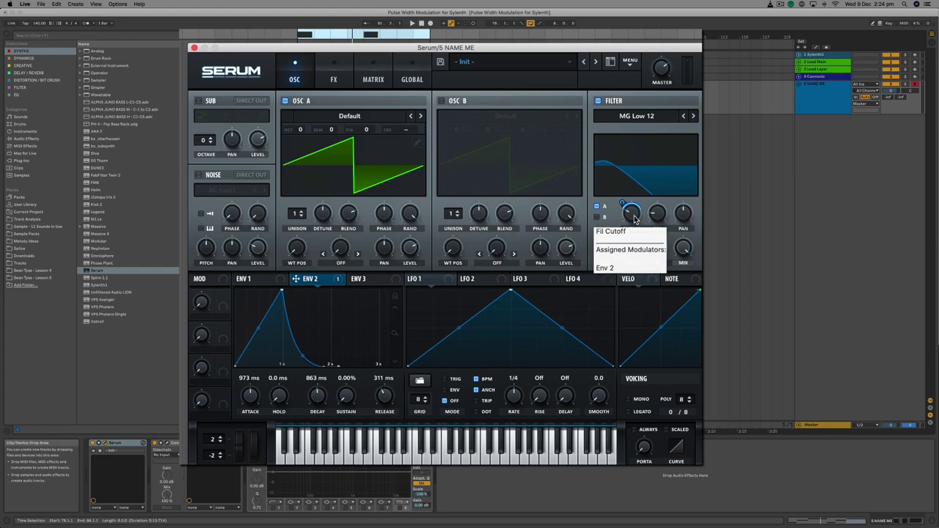
key(space)
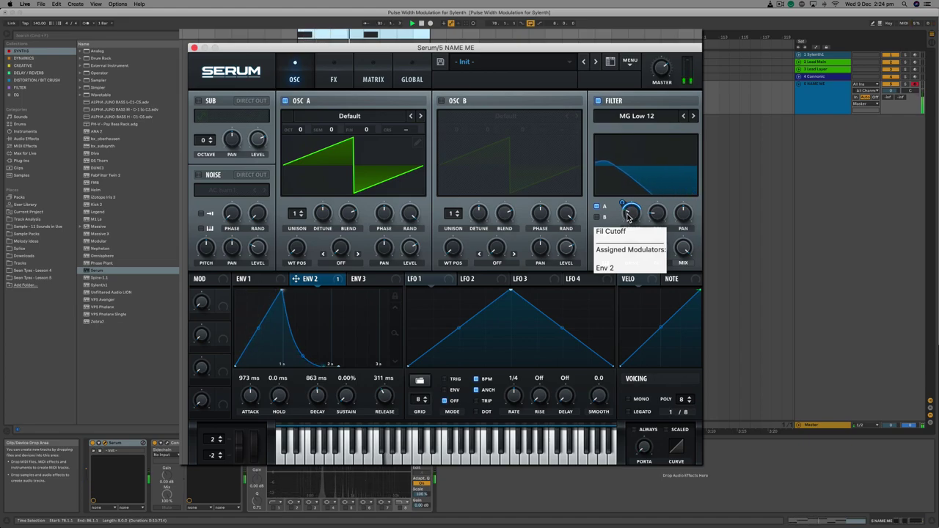
Set Env 2's decay to 692 ms and raise the filter resonance slightly during playback.
drag(318, 400, 320, 392)
drag(311, 359, 313, 350)
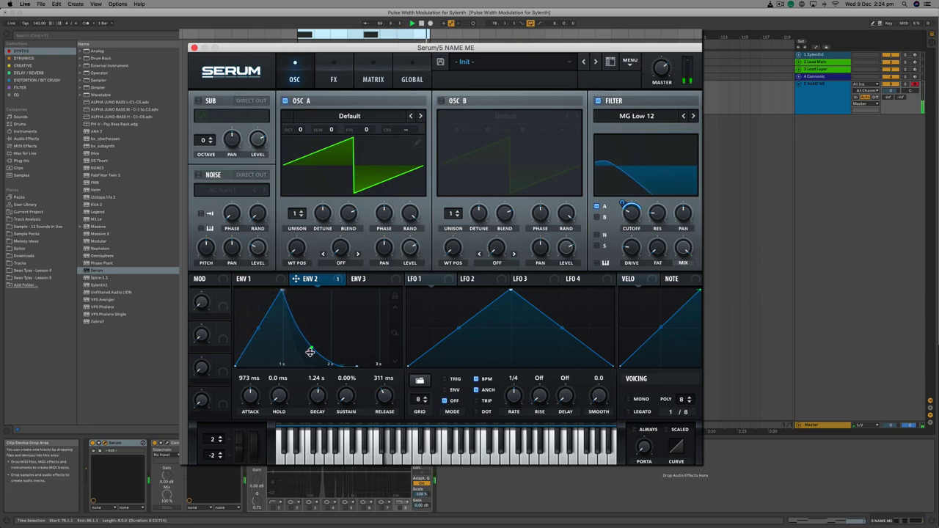
drag(310, 353, 299, 343)
drag(657, 218, 657, 209)
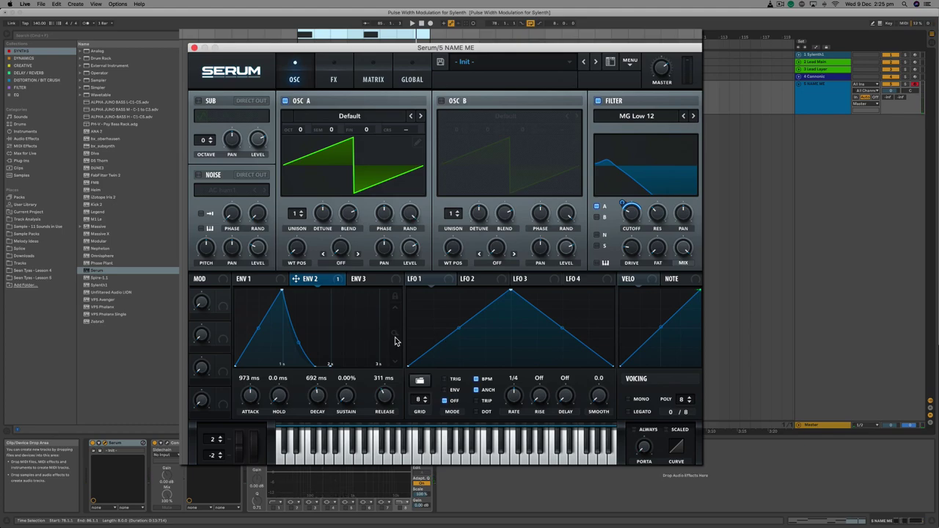
Set Env 2's sustain to 85.81% and play the clip to hear the cutoff hold after the decay.
drag(339, 390, 372, 330)
drag(348, 404, 352, 396)
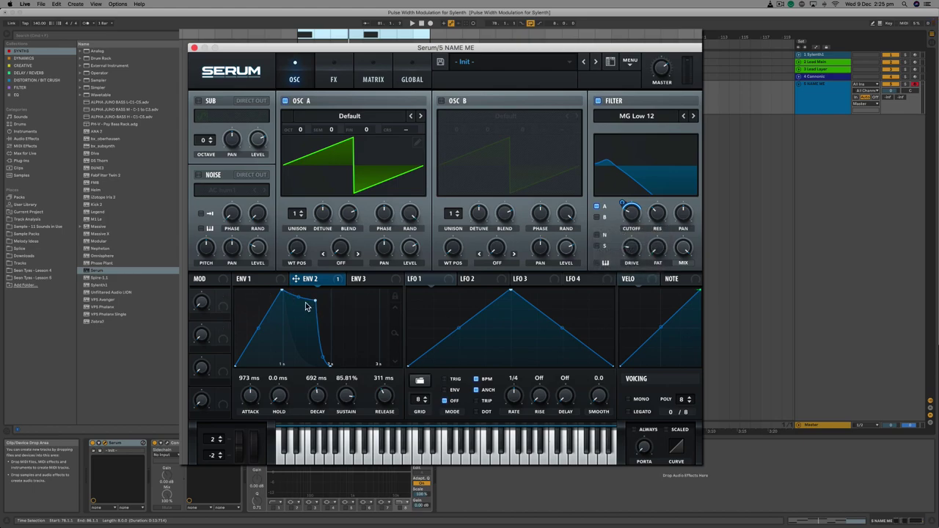
right_click(628, 214)
click(642, 210)
key(space)
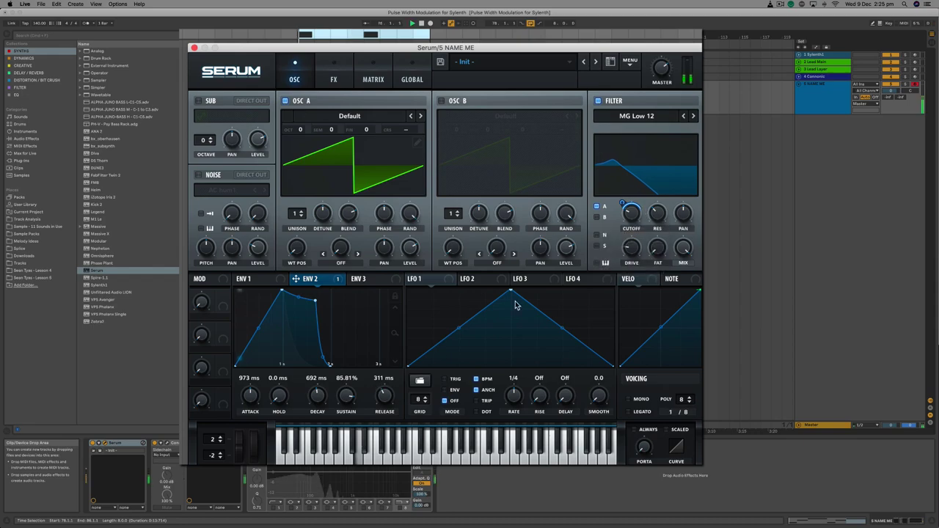
right_click(640, 219)
click(636, 213)
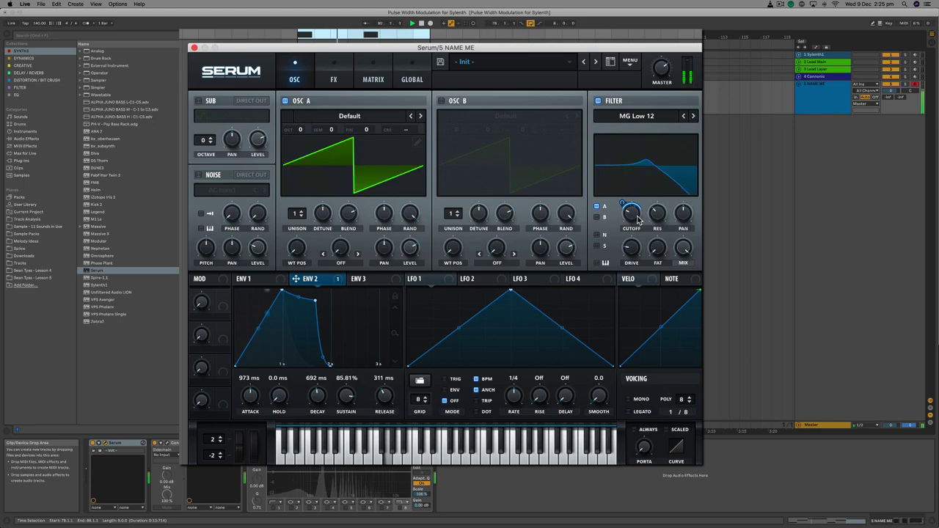
key(space)
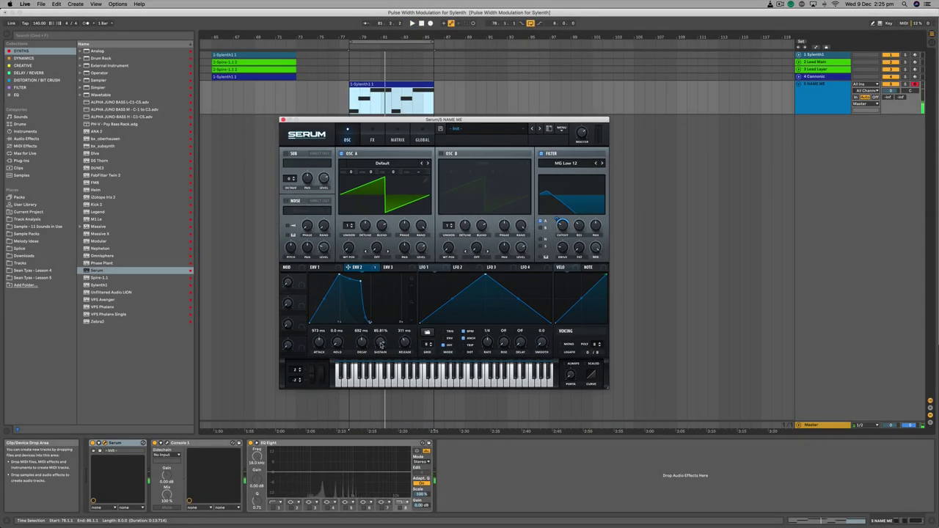
Set Env 2's sustain to 0% and release to 29 ms, and remove all modulators from the filter cutoff.
drag(347, 397, 371, 492)
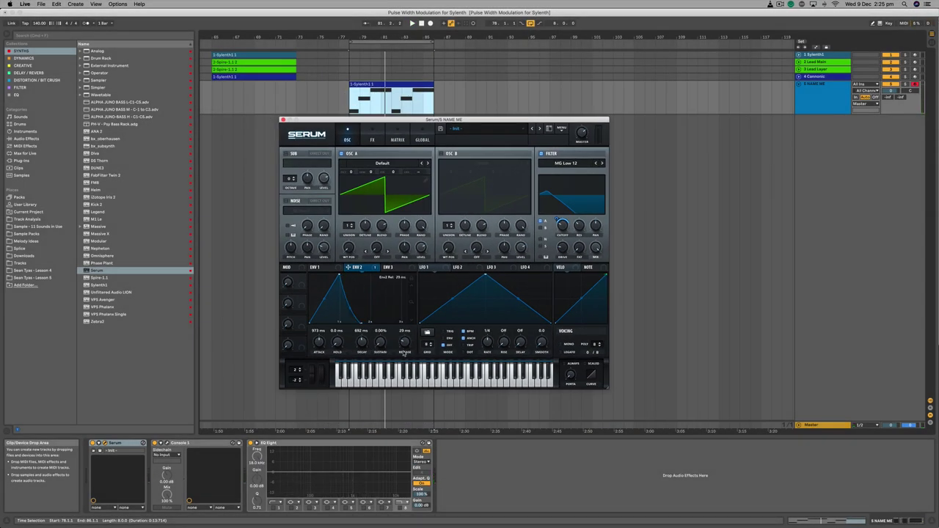
right_click(556, 220)
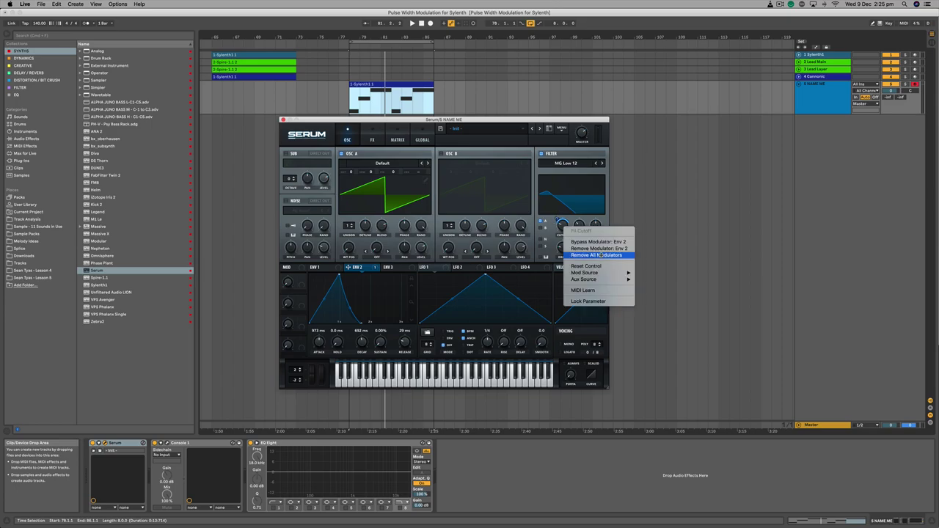
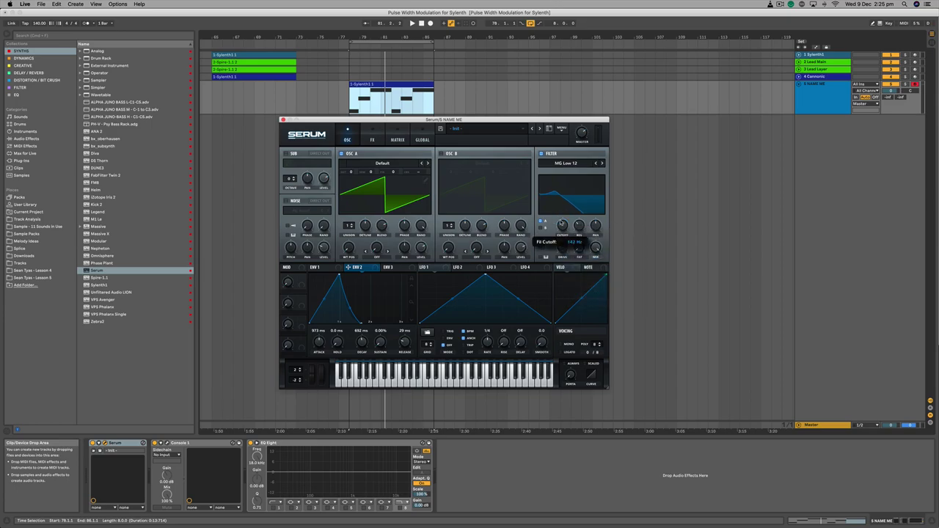
Replace the clip on the Serum track at bar 78 with a copy of the Spire clip and play it with the cutoff fully open.
click(286, 67)
drag(285, 67, 423, 94)
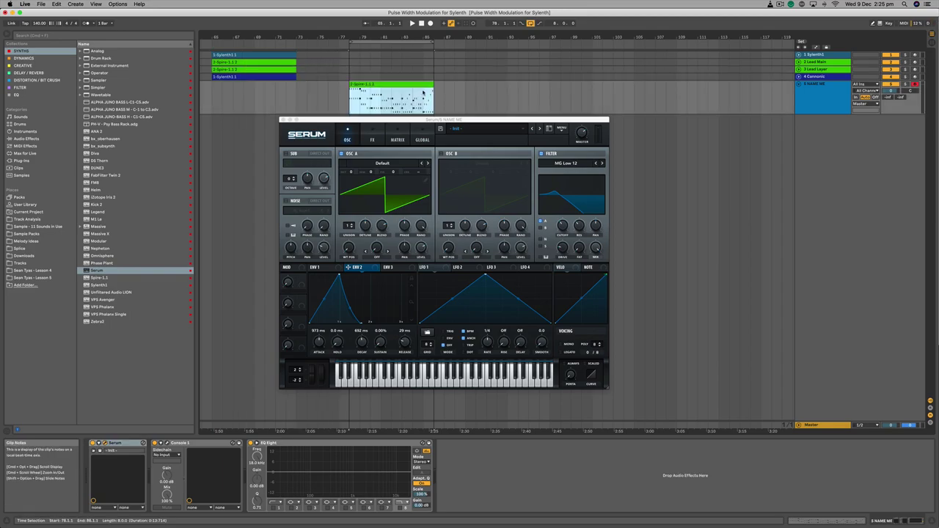
key(space)
click(467, 301)
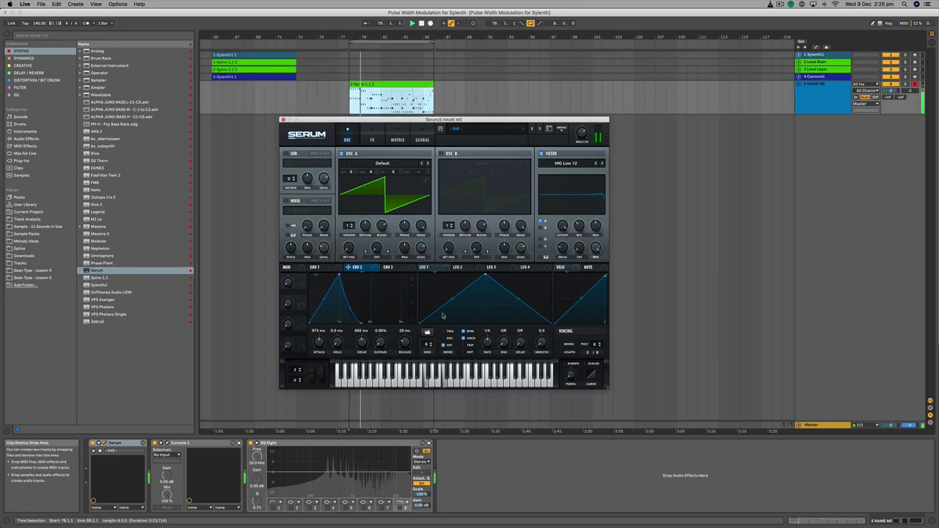
Set Env 2's attack to 0.5 ms.
click(321, 267)
click(352, 267)
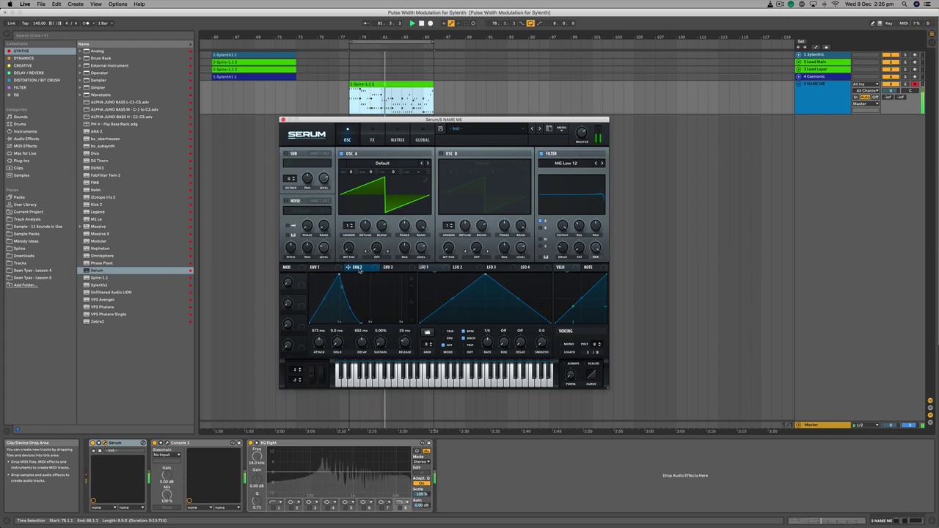
drag(430, 122, 423, 127)
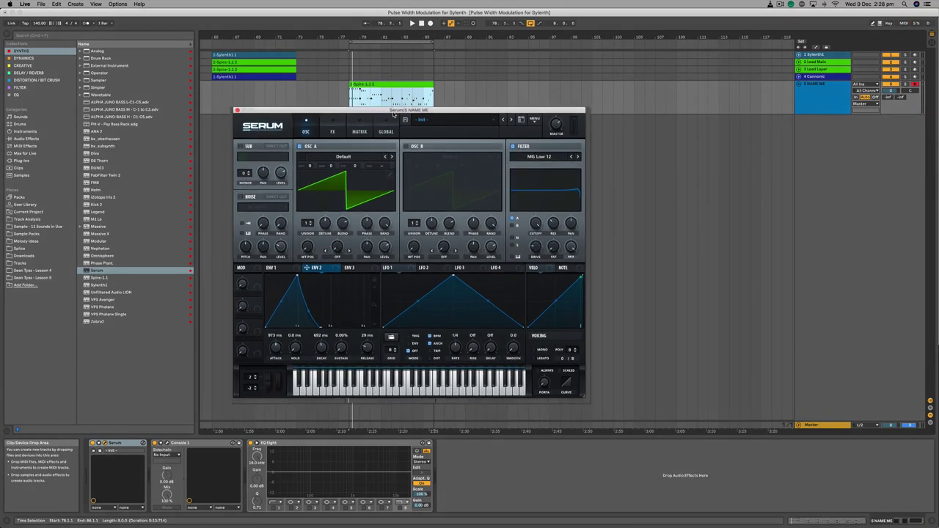
drag(389, 78, 389, 80)
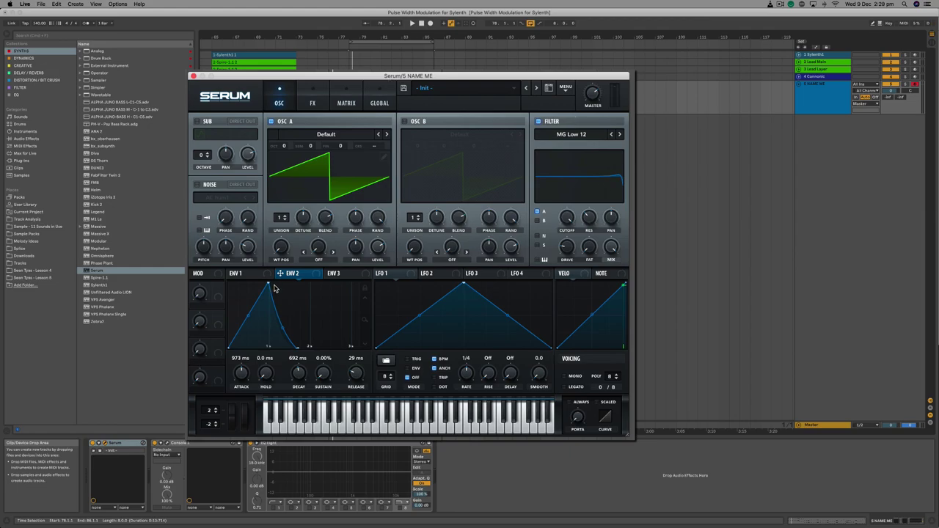
drag(246, 362, 239, 413)
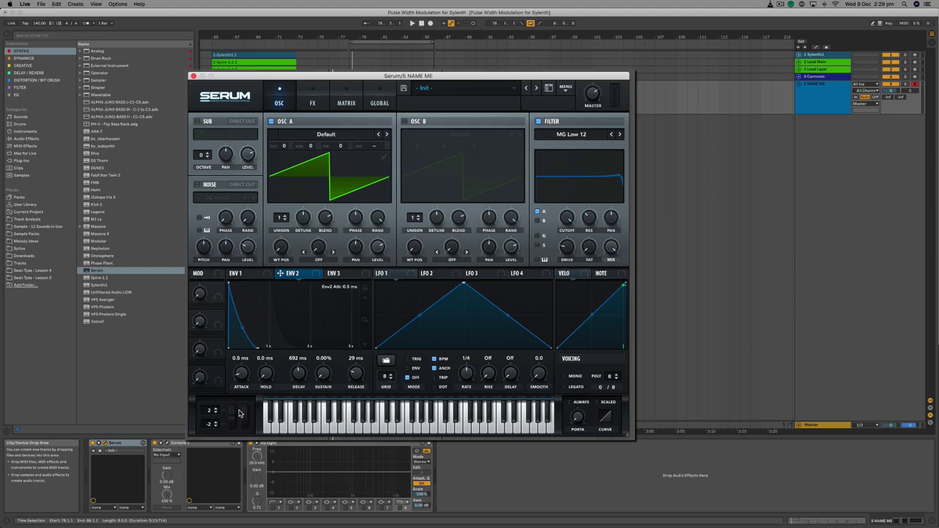
Set Env 2's attack to 0 ms and release to 6.8 ms, then assign it to the lowered filter cutoff while the clip plays.
drag(313, 380, 331, 438)
key(space)
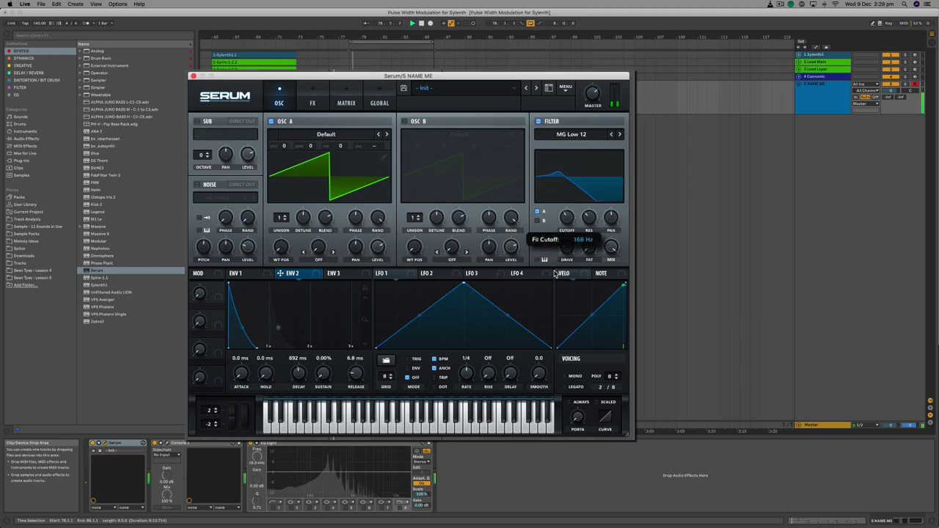
drag(280, 274, 566, 217)
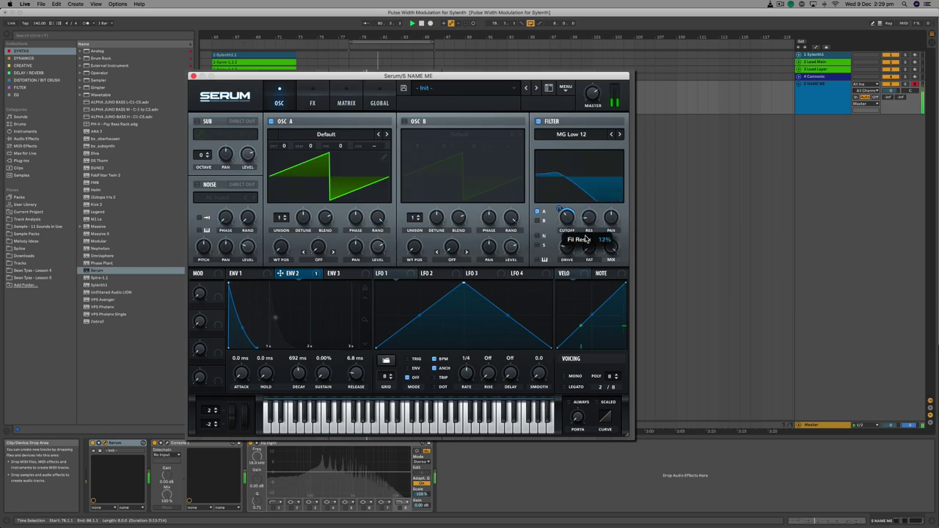
Change the filter type to MG Low 18 and adjust Env 2's modulation depth on the cutoff.
click(620, 136)
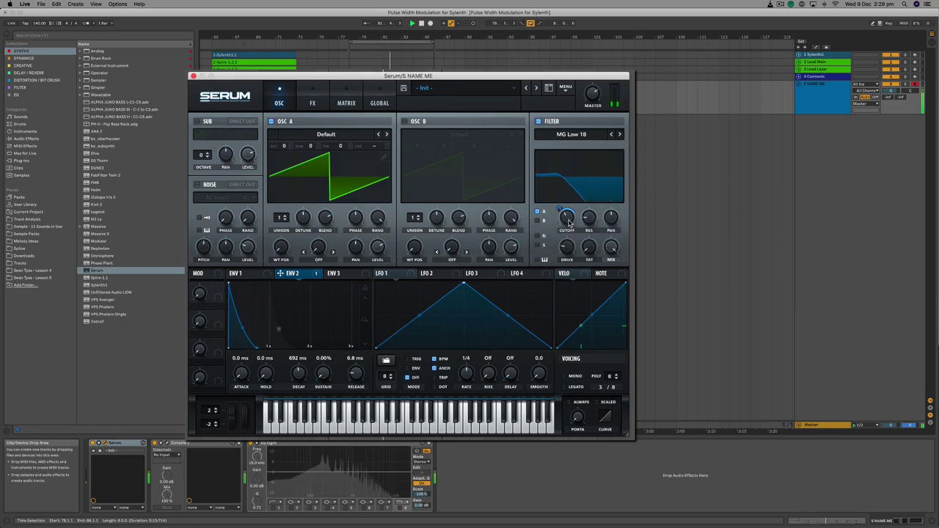
mouse_move(559, 213)
drag(560, 213, 561, 210)
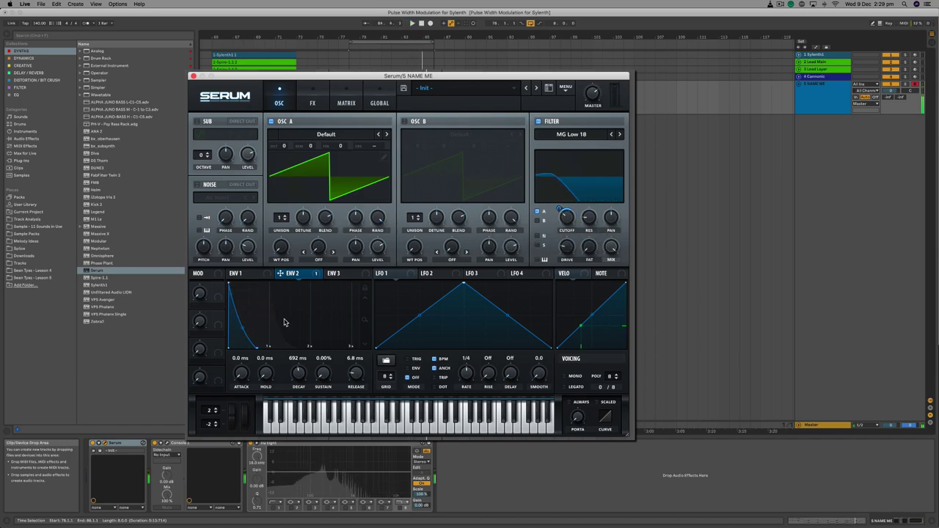
Bend Env 2's decay curve to straight, steeply concave and finally convex shapes, and play the clip to hear the effect.
drag(248, 330, 241, 321)
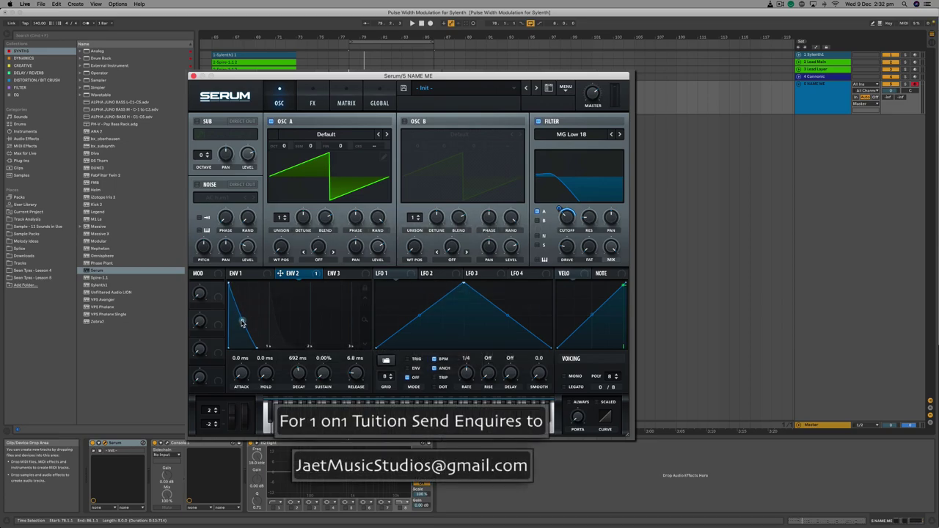
drag(242, 323, 237, 332)
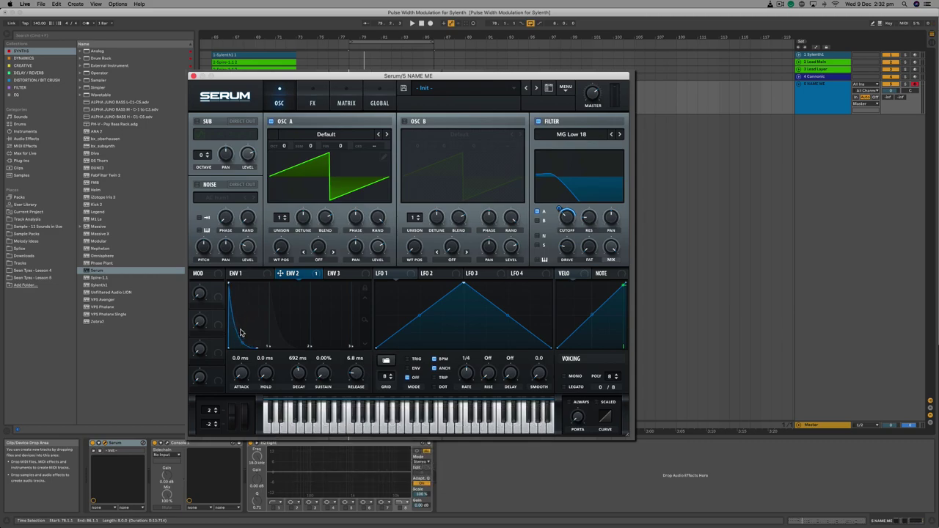
drag(250, 336, 272, 317)
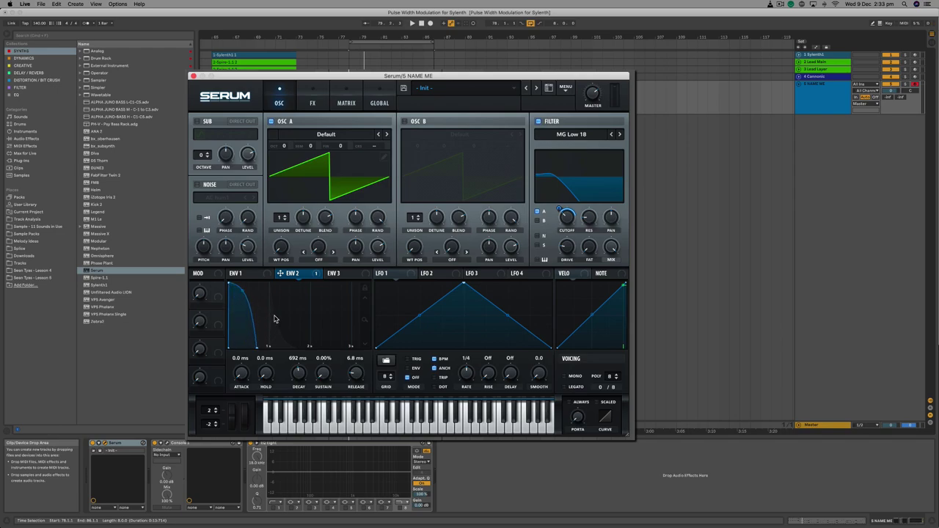
drag(242, 293, 277, 292)
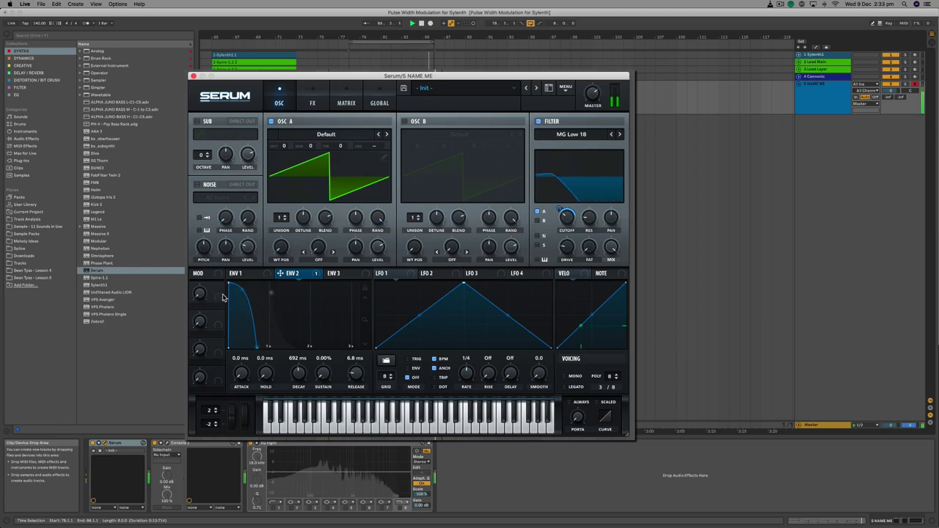
scroll(301, 378, down, 5)
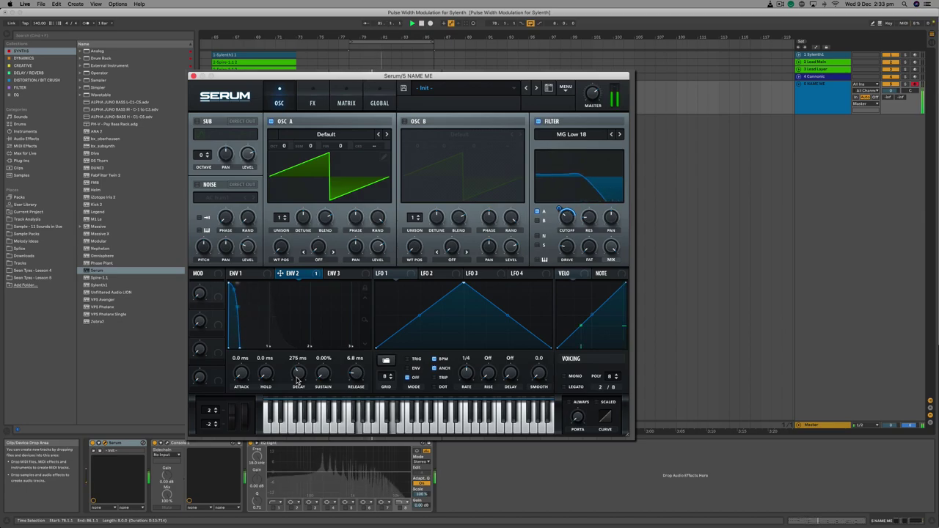
Set Env 2's attack to 16 ms and decay to 338 ms, and bend its decay curve to a steep concave shape.
drag(246, 368, 237, 395)
mouse_move(294, 374)
mouse_down()
mouse_move(296, 384)
mouse_move(302, 365)
mouse_up()
drag(244, 292, 237, 318)
drag(299, 379, 297, 389)
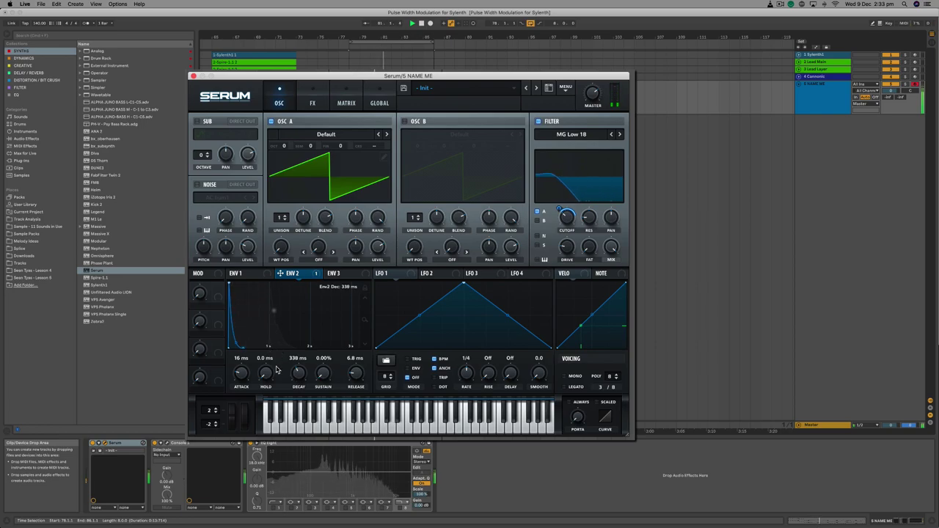
Try a 464 ms attack on Env 2, then set attack to 36 ms and decay to 646 ms and play the clip.
drag(247, 362, 248, 317)
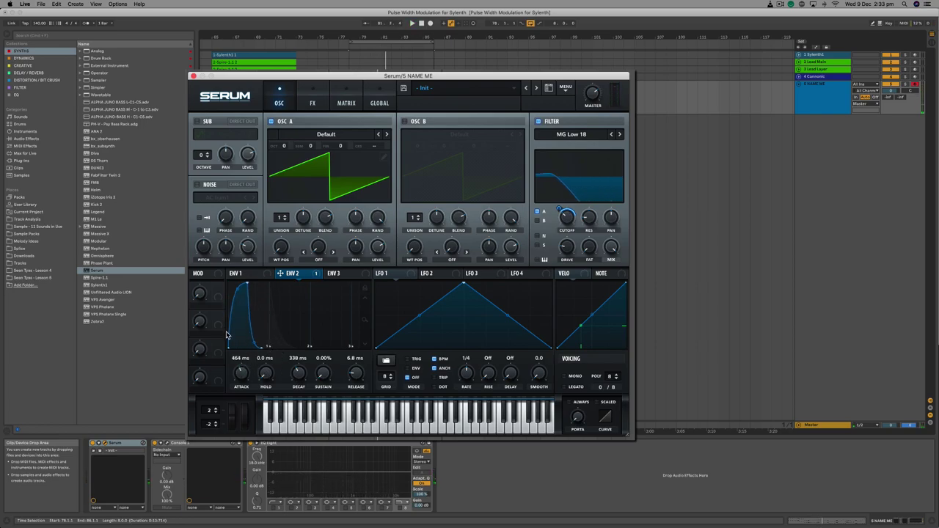
drag(244, 372, 298, 376)
key(space)
Raise the filter resonance to about 42%, set Env 2's attack to 13 ms and decay to 375 ms, and stop playback.
drag(589, 218, 603, 201)
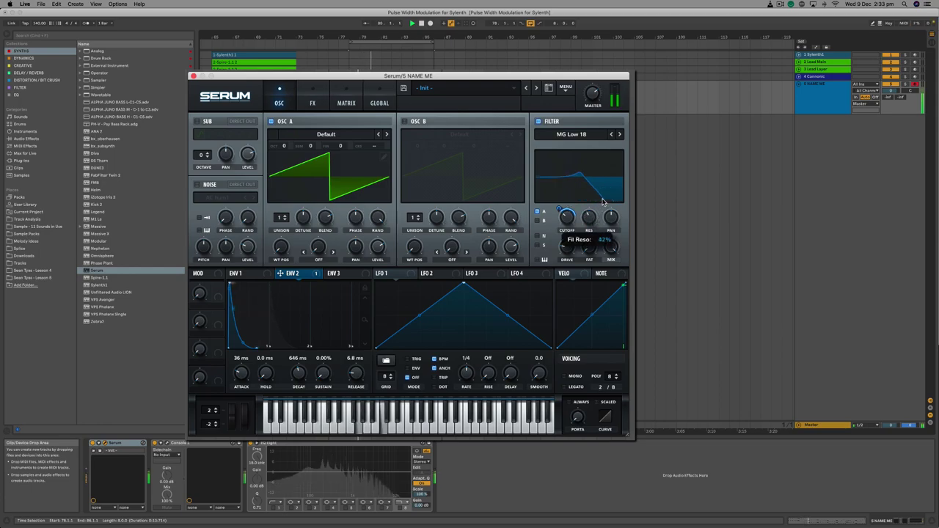
drag(299, 374, 246, 381)
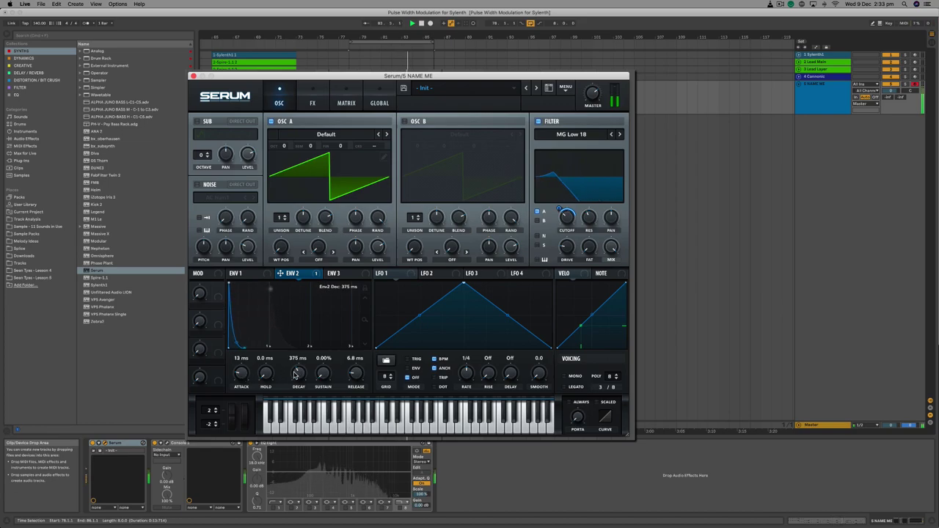
drag(299, 376, 299, 381)
key(space)
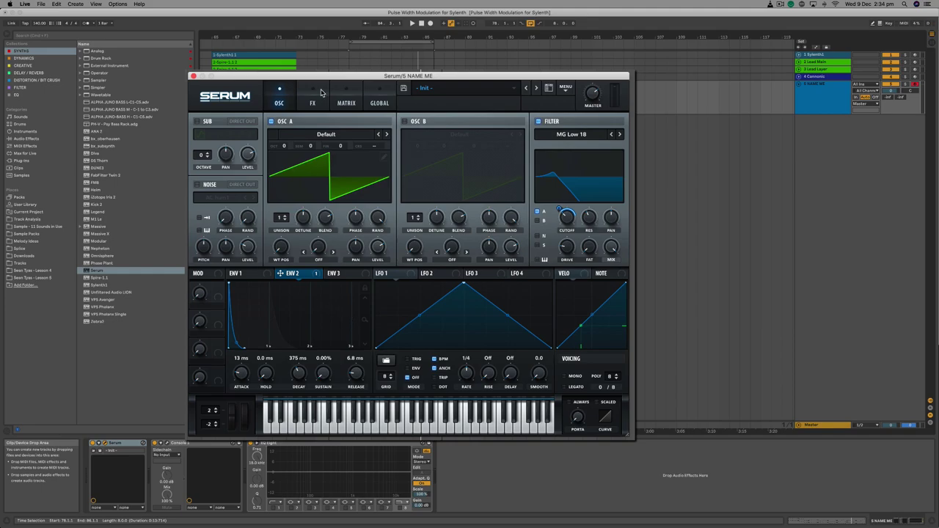
Set Env 2 as the source in the modulation matrix's second row and open that row's destination choices.
click(345, 99)
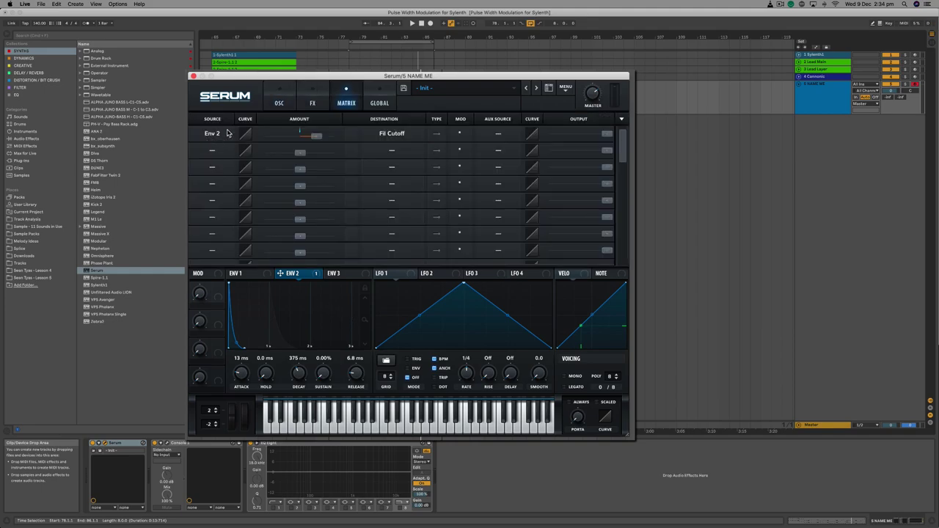
click(212, 150)
click(221, 188)
click(395, 151)
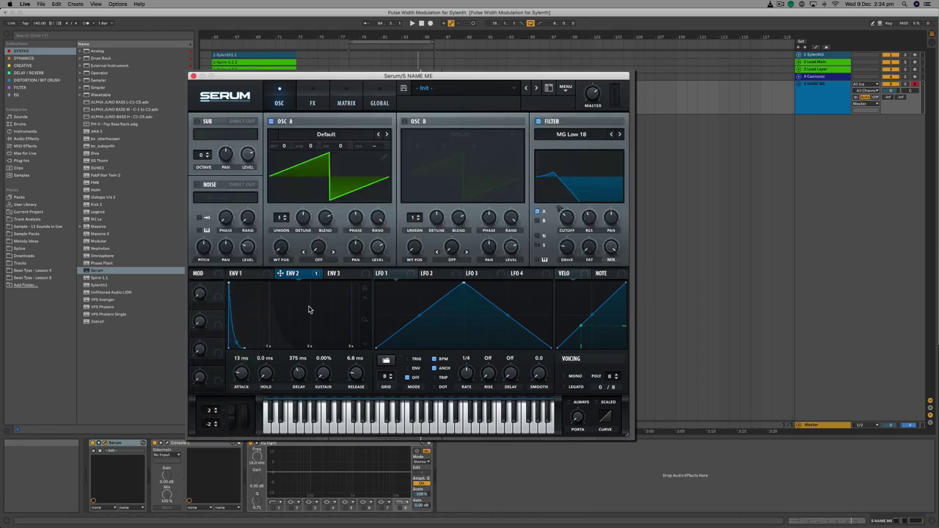
Load the Digital wavetable FFT_SQUEAL into Osc A and assign Env 2 to its wavetable position.
click(320, 140)
mouse_move(319, 158)
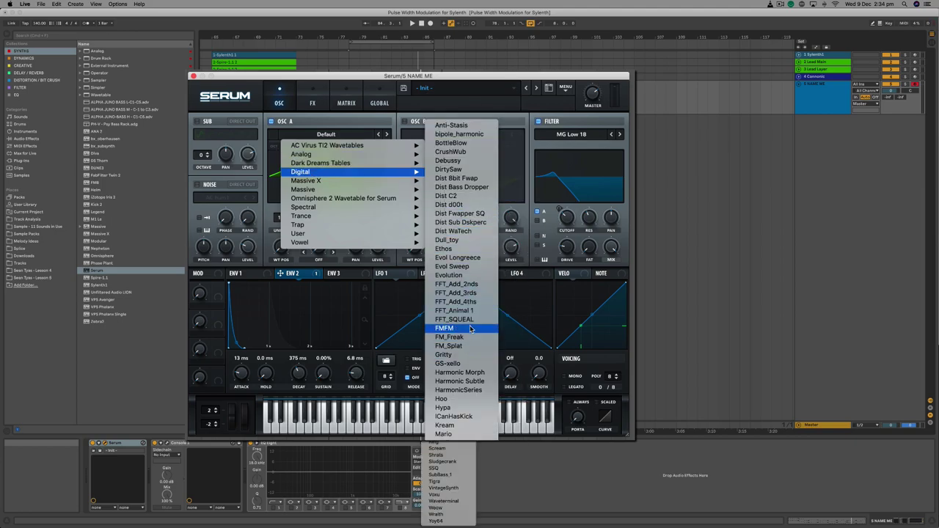
click(453, 320)
drag(290, 273, 283, 250)
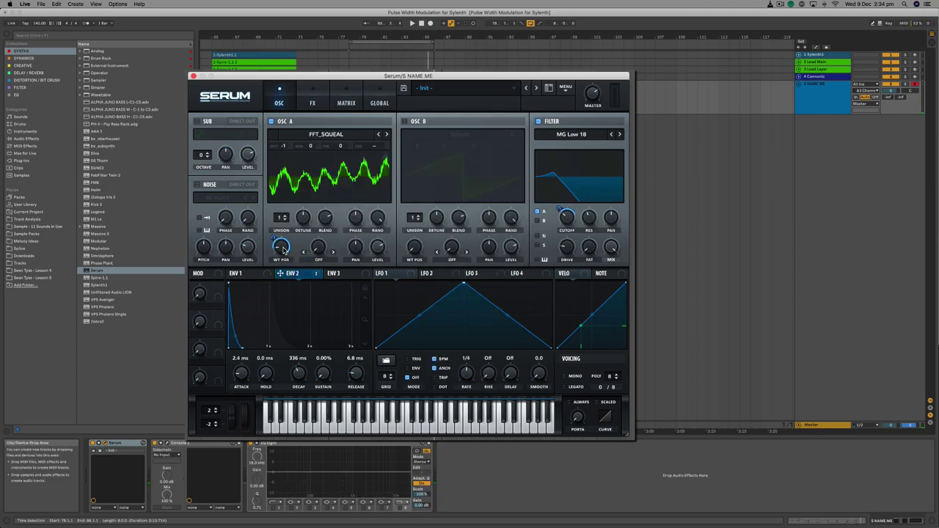
Play the clip with Osc A's wavetable position at 13 and adjust Env 2's modulation depth on it.
key(space)
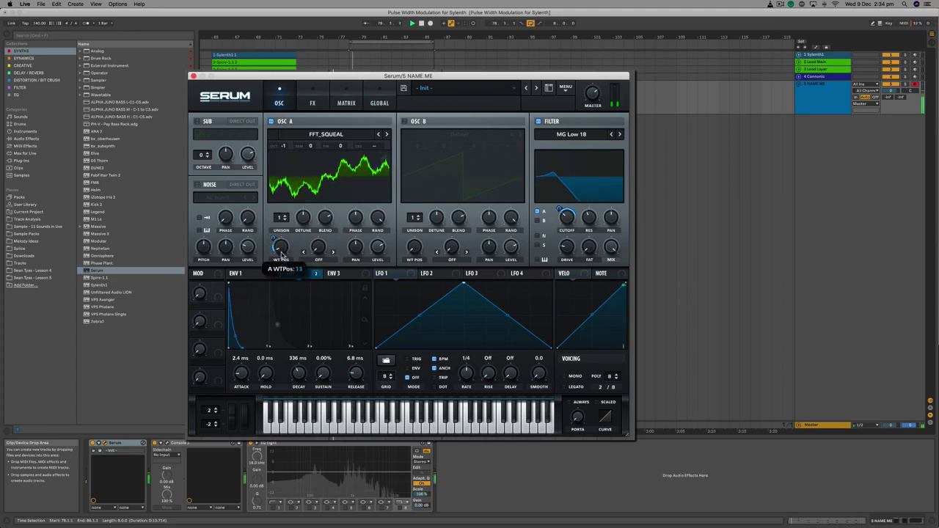
mouse_move(273, 240)
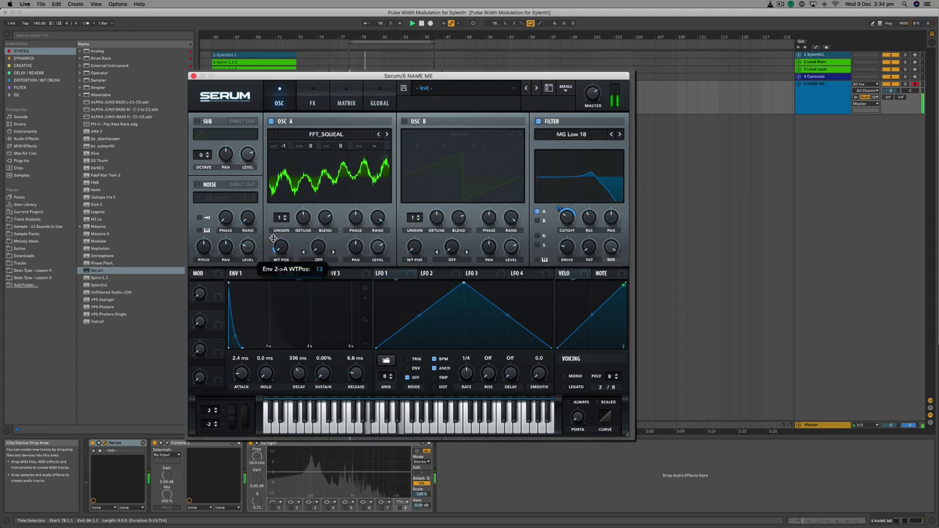
mouse_move(273, 240)
mouse_down()
mouse_move(281, 218)
mouse_move(273, 232)
mouse_up()
key(space)
Add Macro 1 as the aux source of the Env 2 to A WTPos routing and set Macro 1 to about 44%.
click(346, 99)
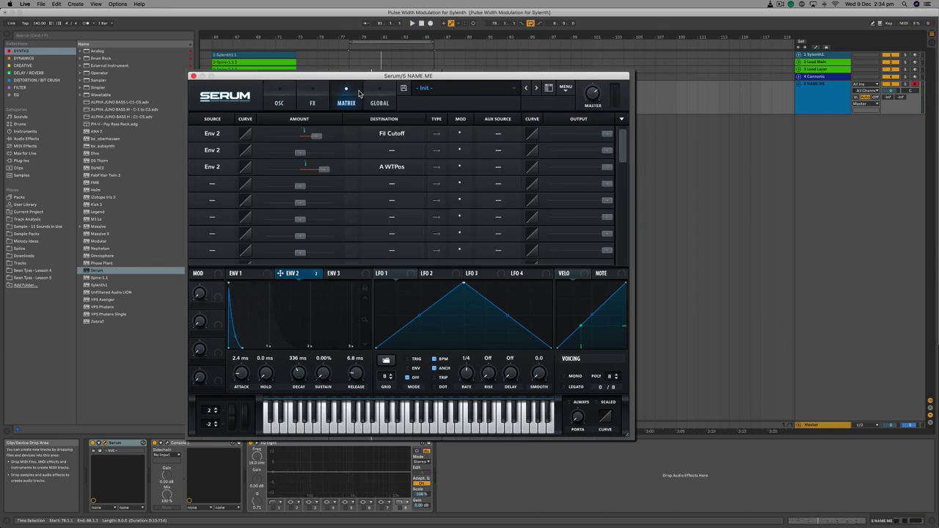
click(503, 169)
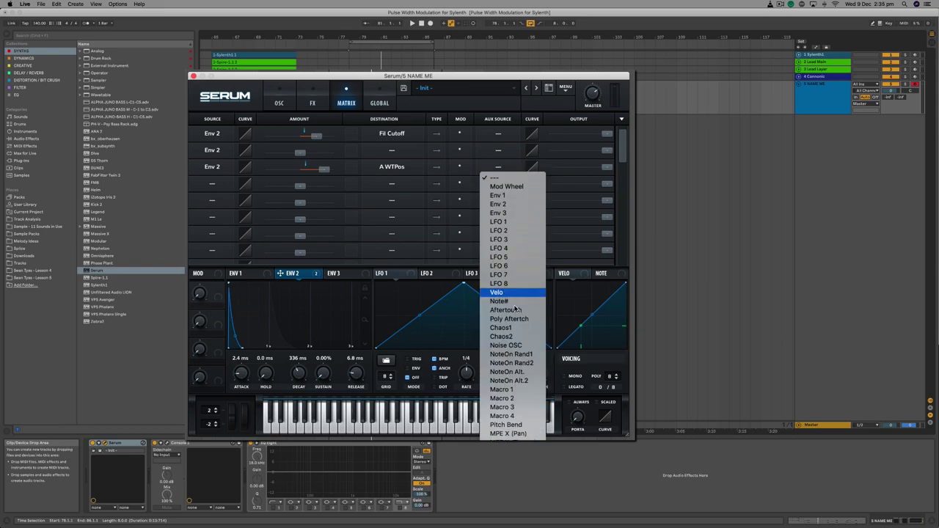
click(532, 393)
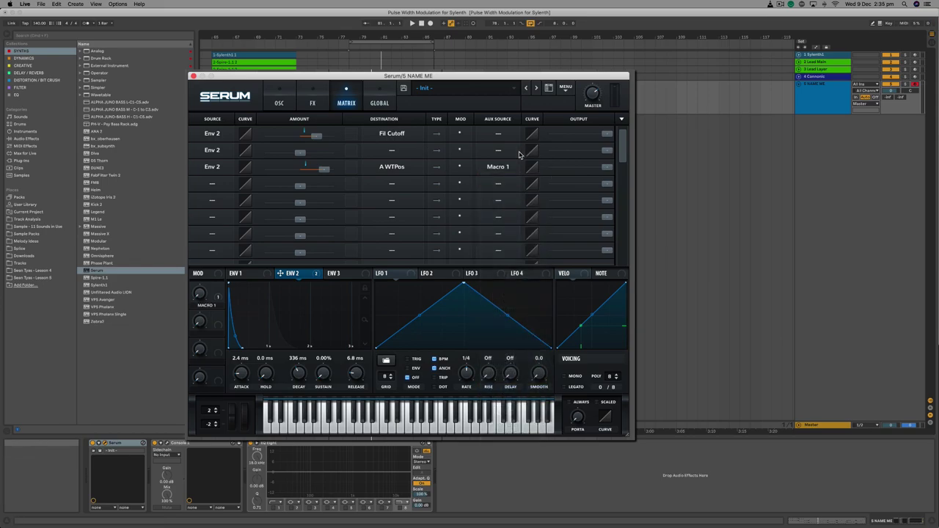
click(279, 101)
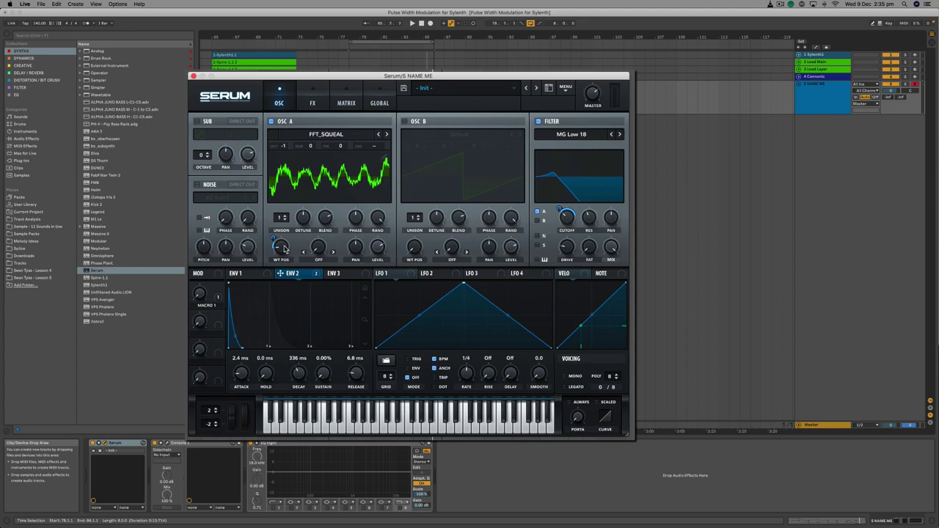
drag(198, 300, 212, 263)
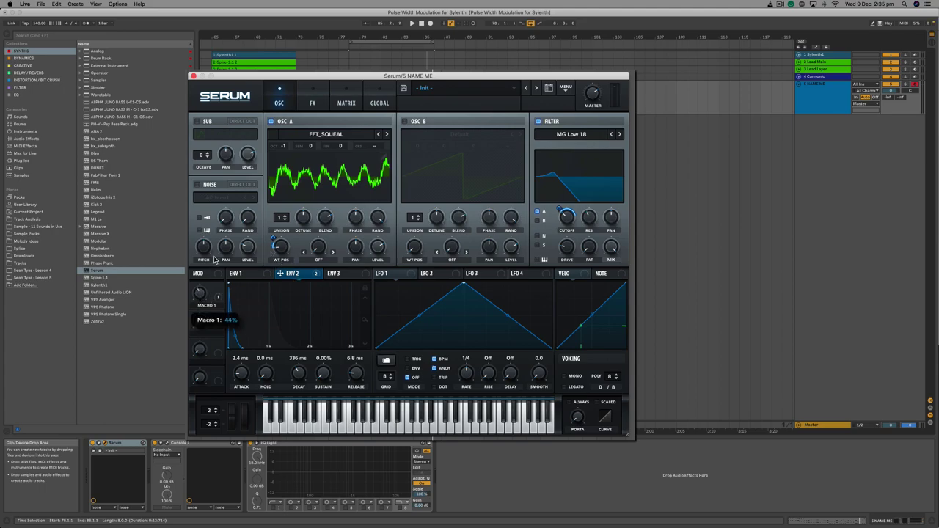
Load the Digital wavetable ICanHasKick into Osc A and adjust its wavetable position and Macro 1 while the clip plays.
right_click(277, 244)
click(273, 235)
click(326, 138)
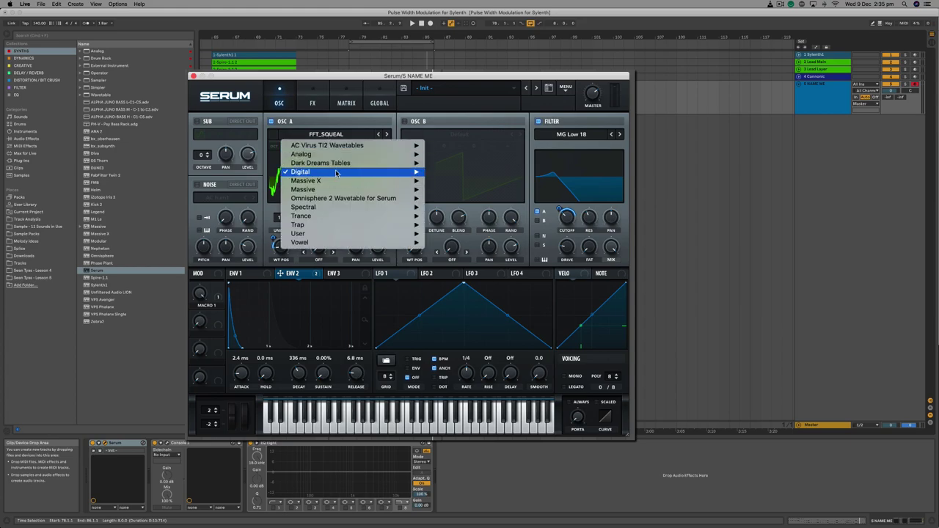
mouse_move(316, 172)
click(451, 386)
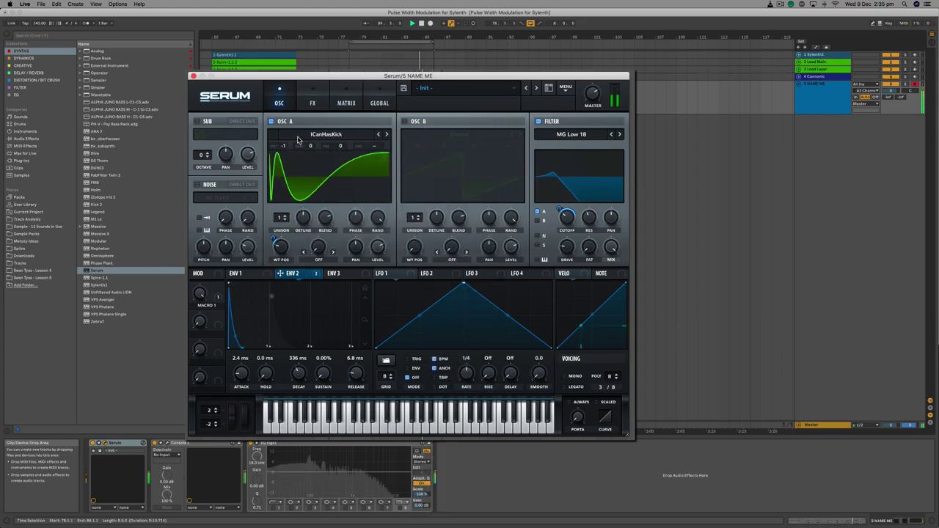
drag(281, 247, 292, 234)
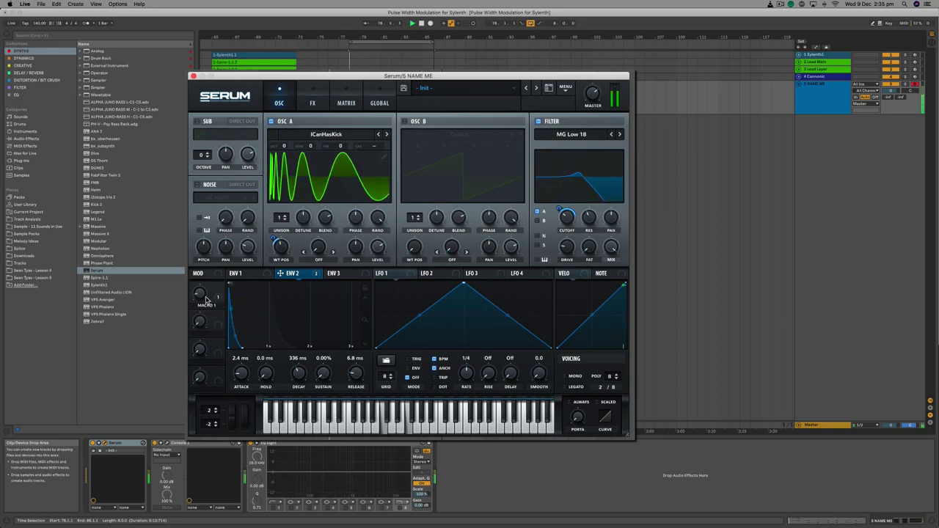
drag(199, 295, 220, 350)
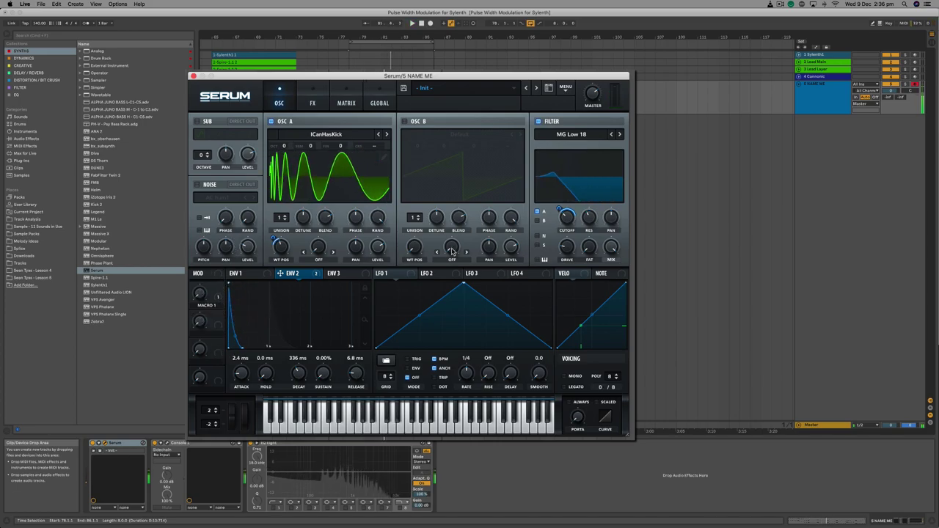
Assign Macro 1 to the filter cutoff, play the clip and turn Macro 1 to about 52% with Env 2 shown.
drag(216, 288, 566, 217)
key(space)
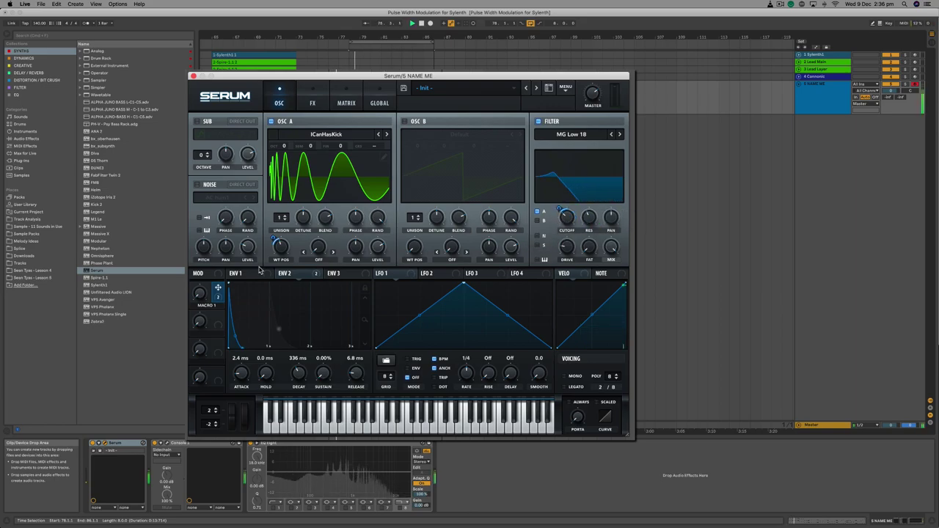
click(283, 274)
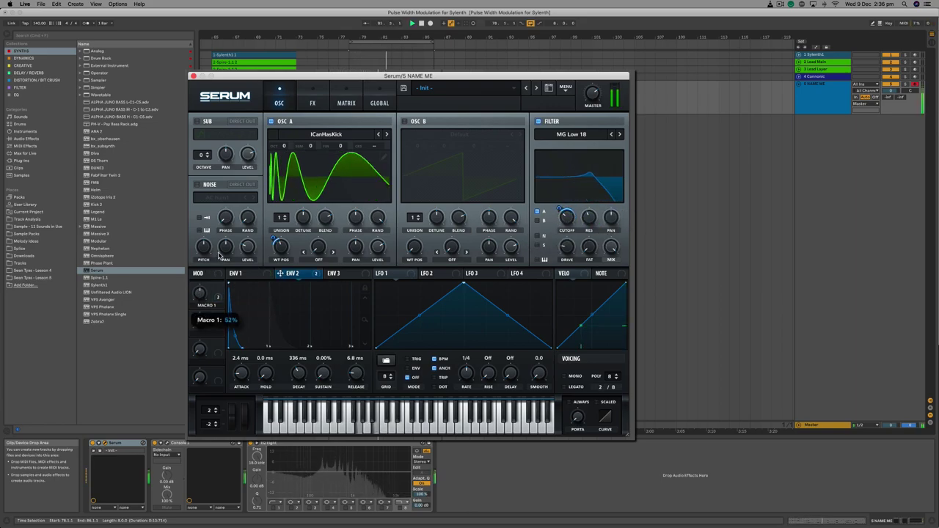
Set Env 1's attack to 1.2 ms, decay to 306 ms and sustain to -8.5 dB.
click(242, 273)
drag(325, 373, 327, 404)
drag(251, 325, 241, 309)
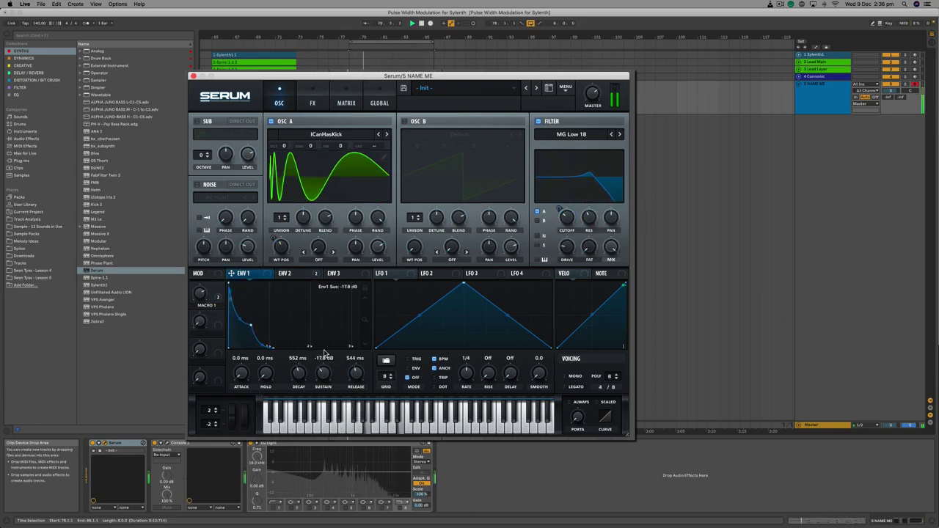
drag(240, 373, 241, 363)
Enable the Chorus effect at about 27% wet and turn on the Delay effect.
click(346, 100)
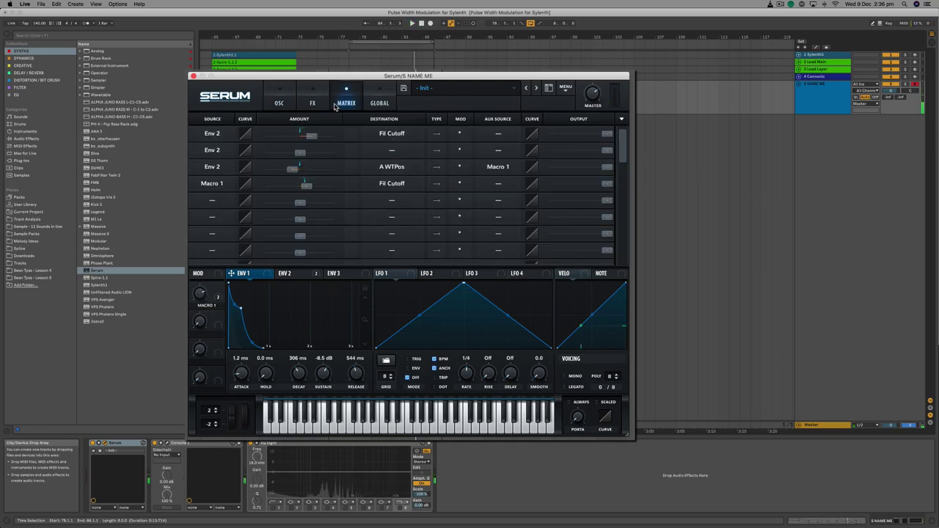
click(315, 98)
click(201, 182)
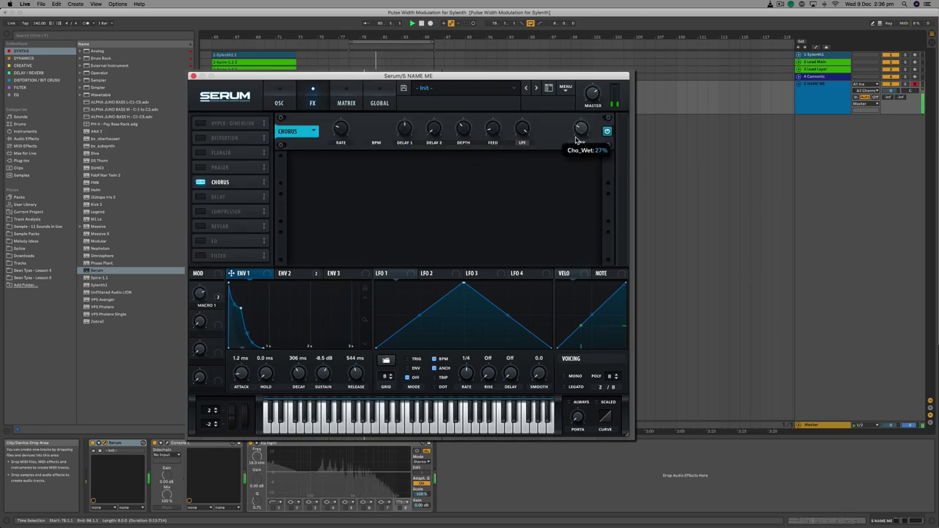
click(200, 197)
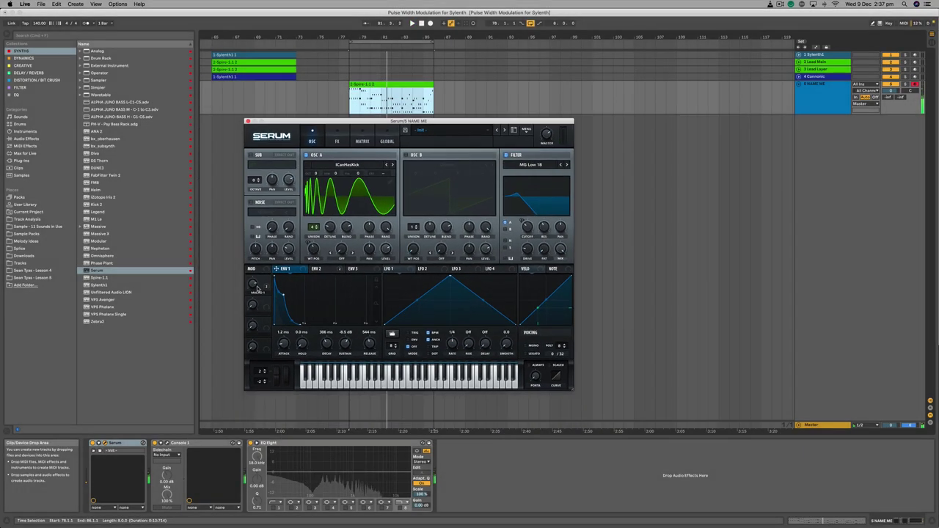
drag(255, 286, 254, 285)
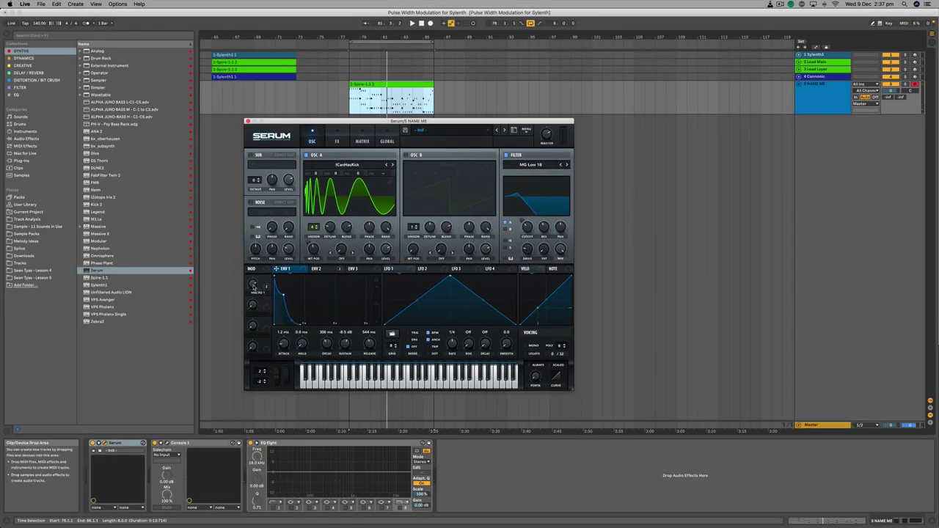
click(317, 270)
click(285, 270)
Set Env 2's attack to 43 ms, try a hold of 2.01 s, and reduce the hold to 219 ms.
click(326, 269)
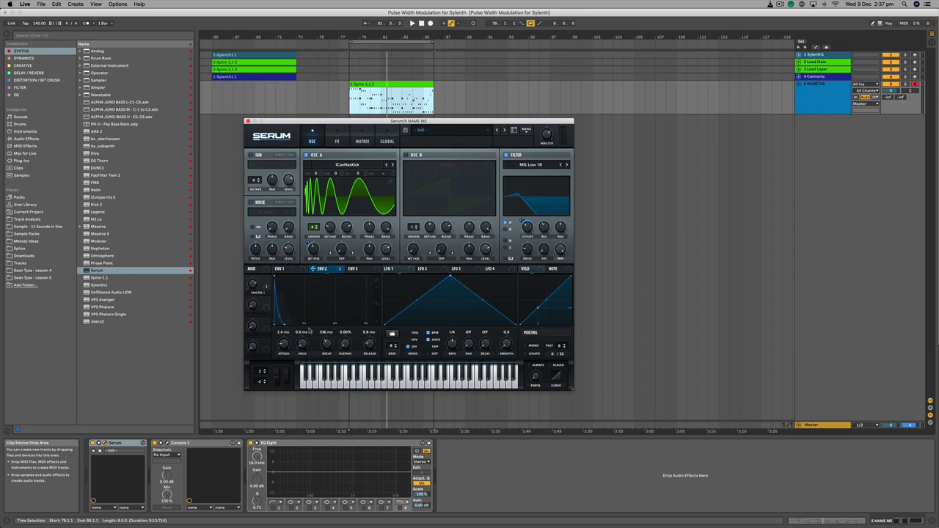
right_click(314, 269)
click(323, 280)
drag(288, 347, 315, 315)
key(space)
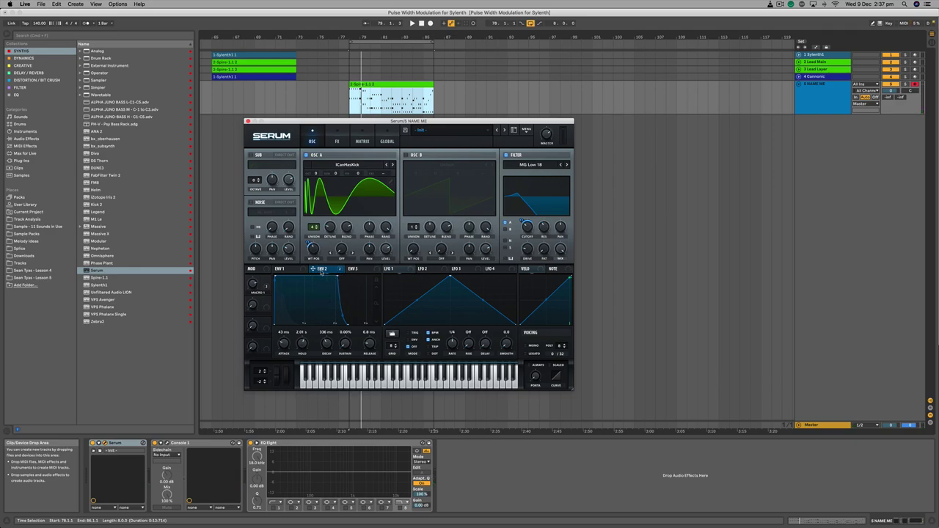
drag(320, 291, 283, 292)
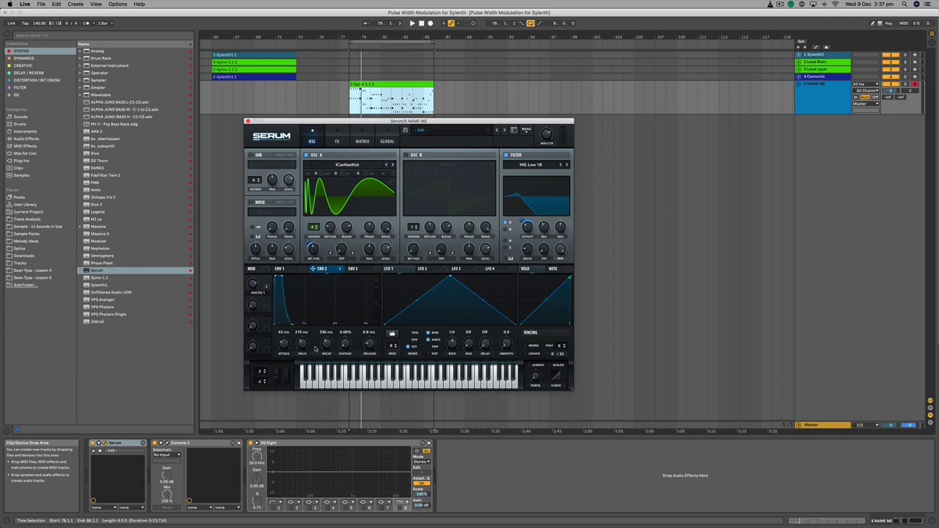